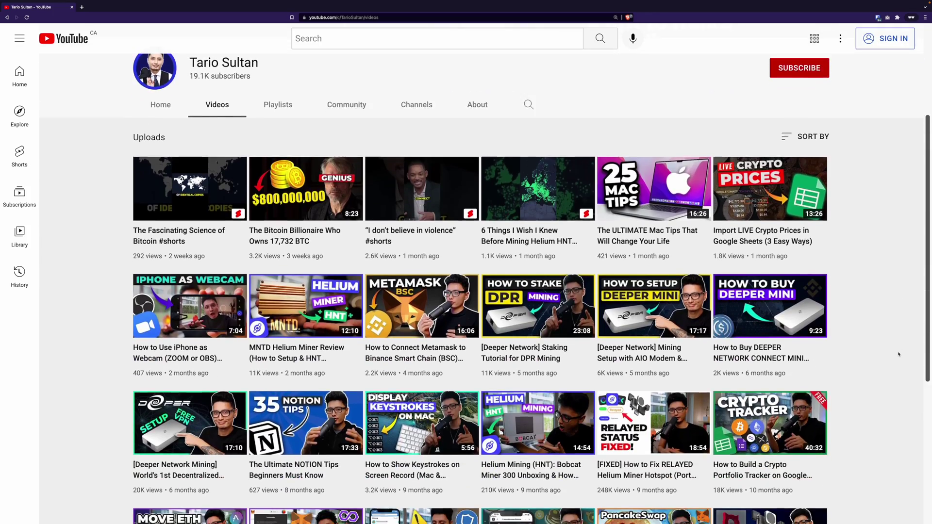
{"action": "scroll", "coordinate": [898, 354], "scroll_direction": "down", "scroll_amount": 7}
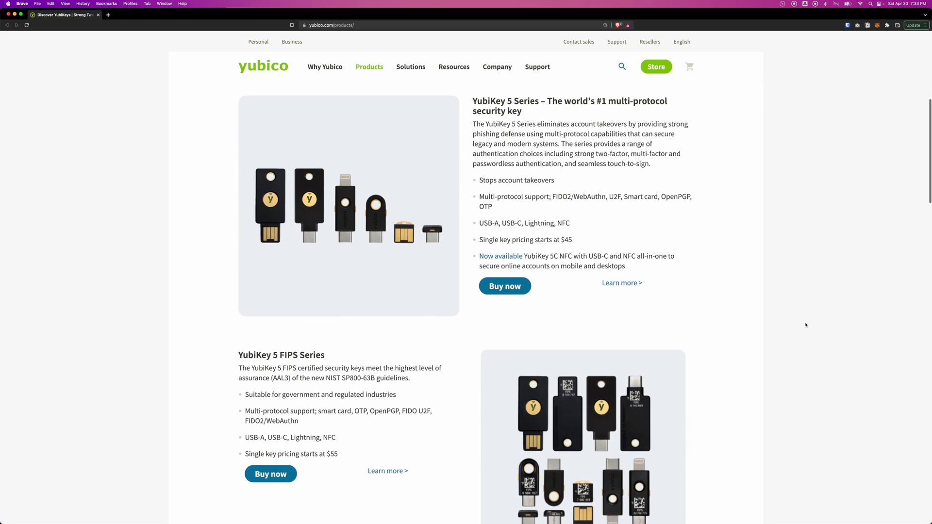
{"action": "scroll", "coordinate": [805, 325], "scroll_direction": "down", "scroll_amount": 10}
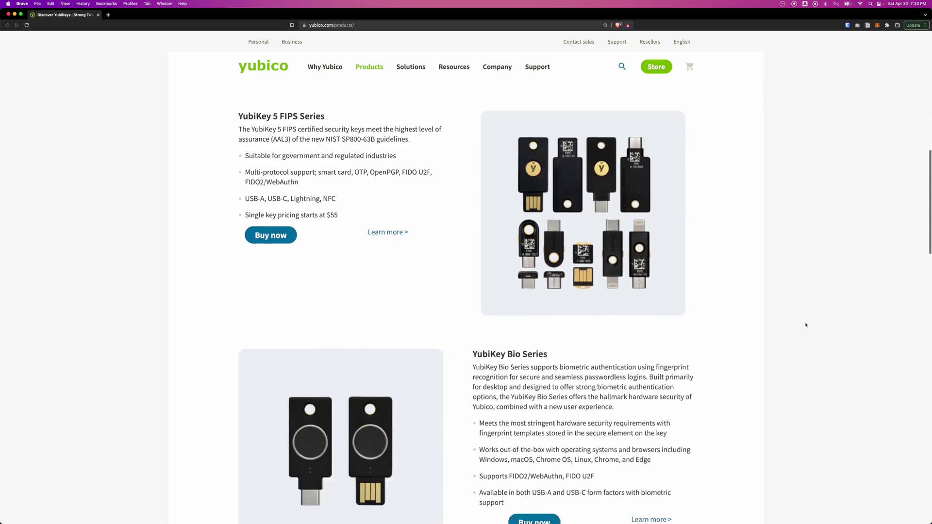
{"action": "scroll", "coordinate": [806, 324], "scroll_direction": "down", "scroll_amount": 6}
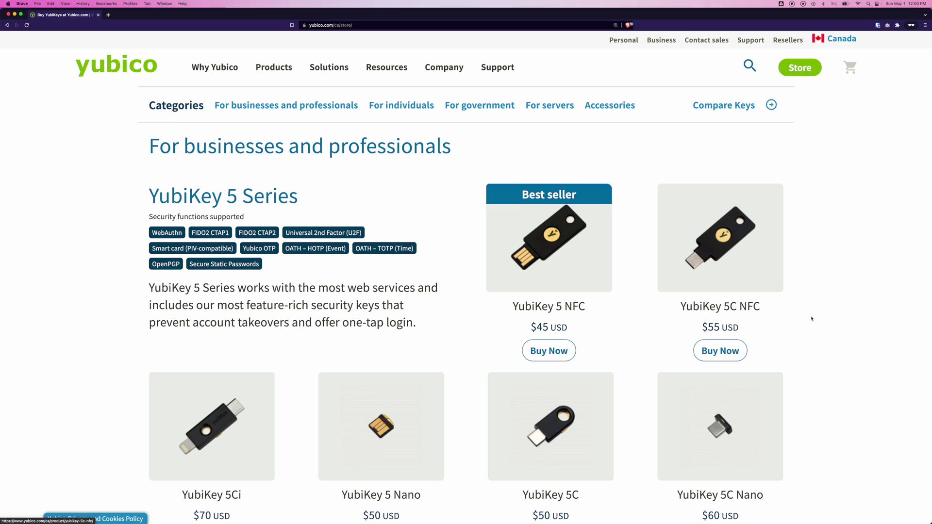
{"action": "scroll", "coordinate": [811, 319], "scroll_direction": "down", "scroll_amount": 7}
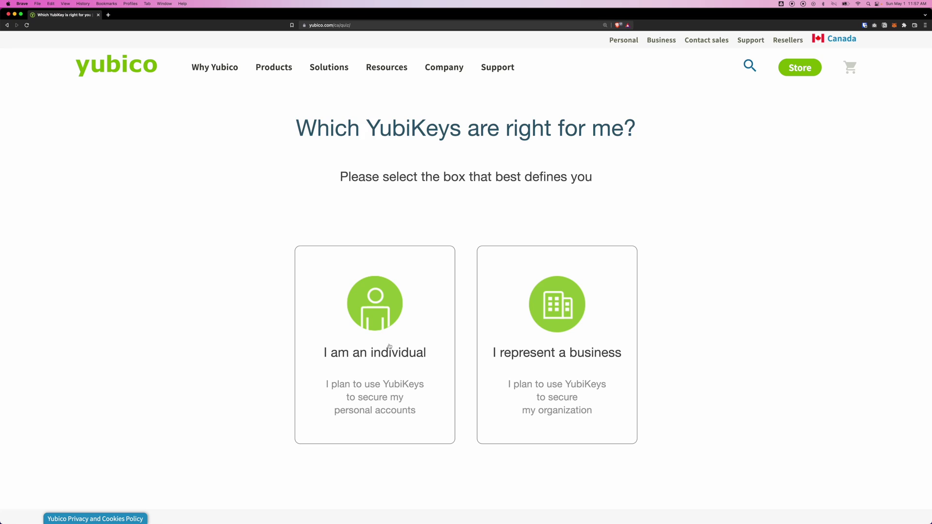
{"action": "left_click", "coordinate": [390, 346]}
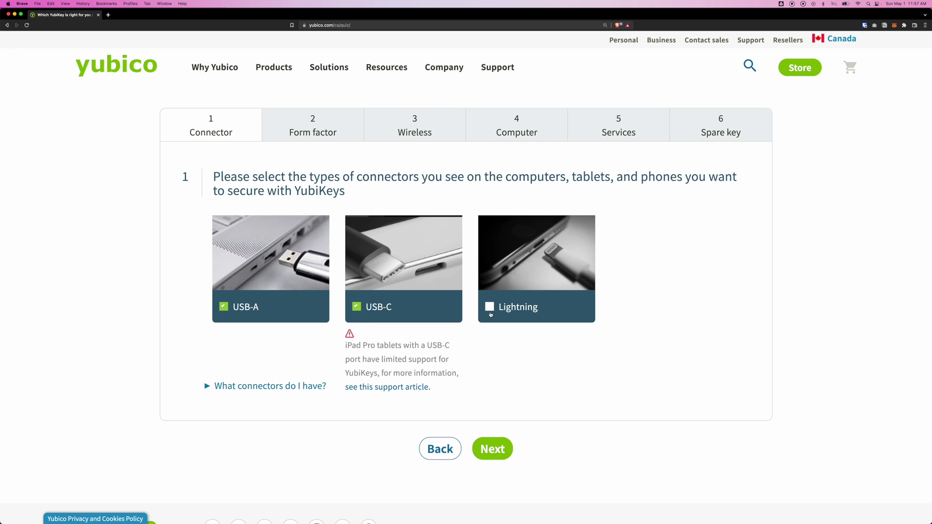
- Add Lightning to the USB-A and USB-C connectors and advance to the key-location question
{"action": "left_click", "coordinate": [488, 308]}
{"action": "scroll", "coordinate": [511, 364], "scroll_direction": "down", "scroll_amount": 5}
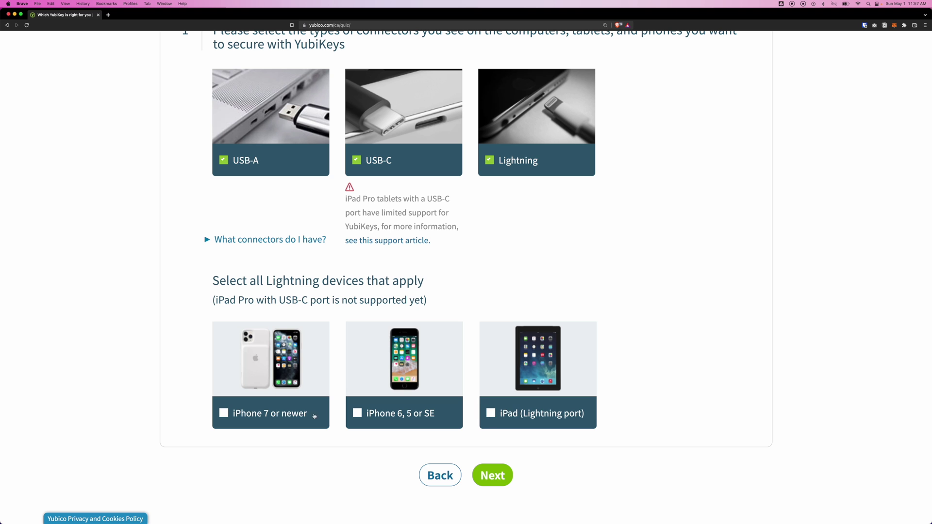
{"action": "left_click", "coordinate": [490, 483]}
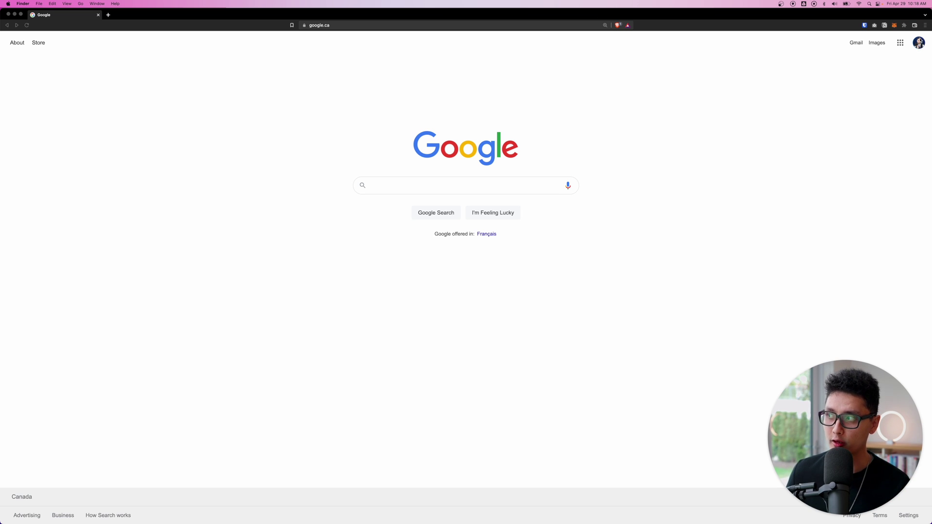
- From the account menu, go to Security, then 2-Step Verification, then its Security keys page
{"action": "left_click", "coordinate": [918, 43]}
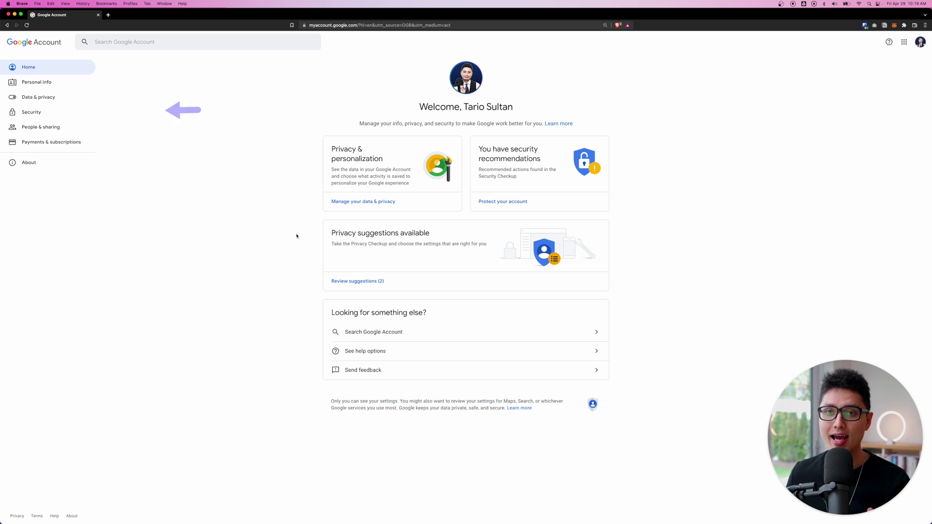
{"action": "left_click", "coordinate": [30, 114]}
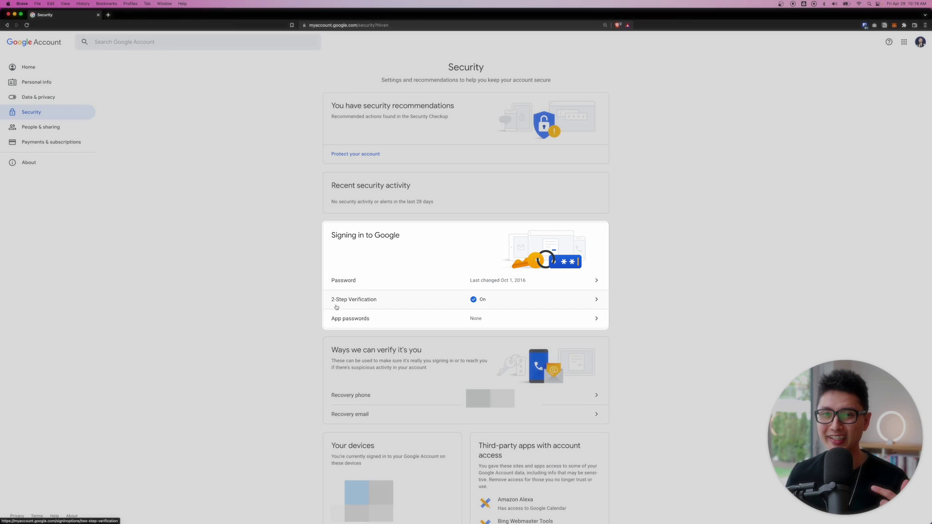
{"action": "left_click", "coordinate": [333, 302]}
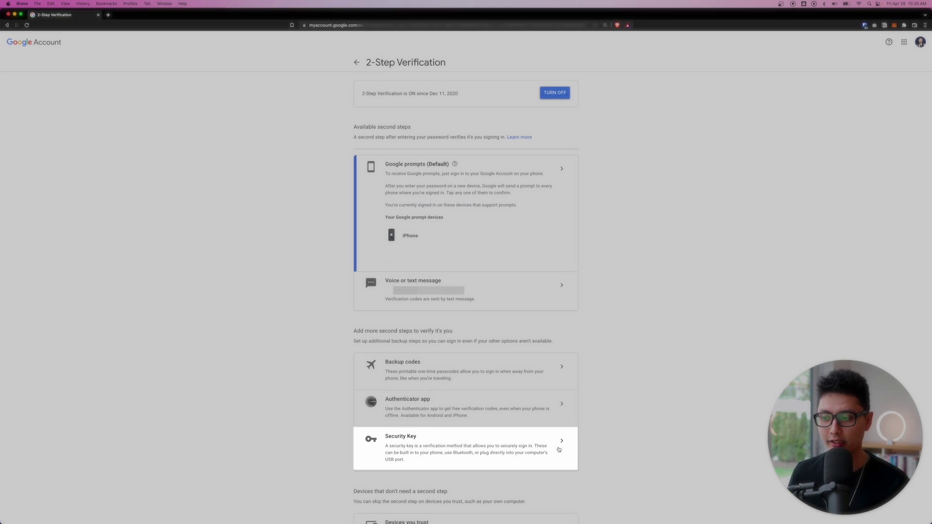
{"action": "left_click", "coordinate": [558, 442]}
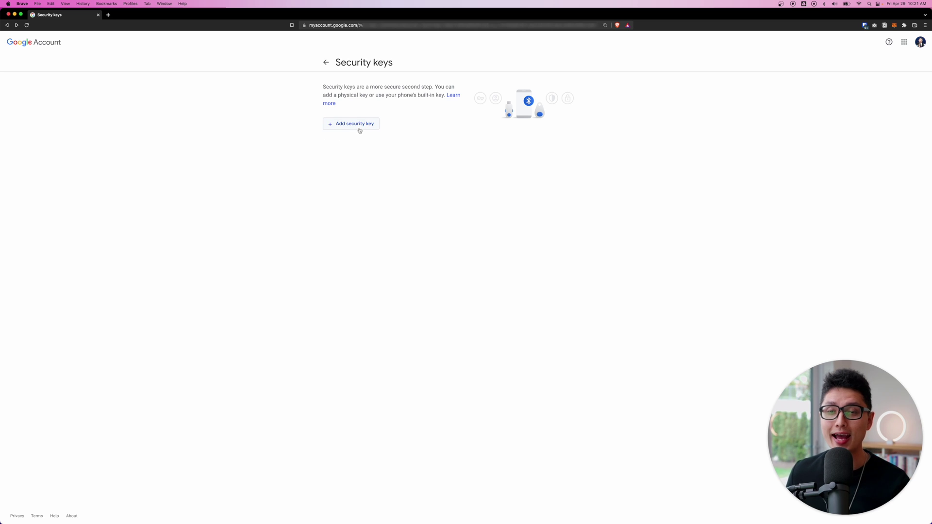
- Register the Yubikey 5 NFC as a physical security key and answer the key-model prompt
{"action": "left_click", "coordinate": [358, 124]}
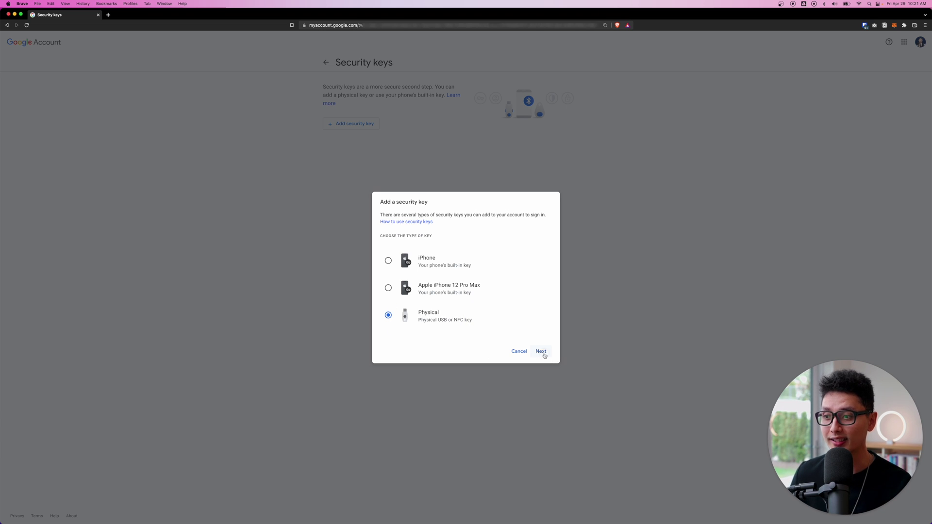
{"action": "left_click", "coordinate": [541, 352]}
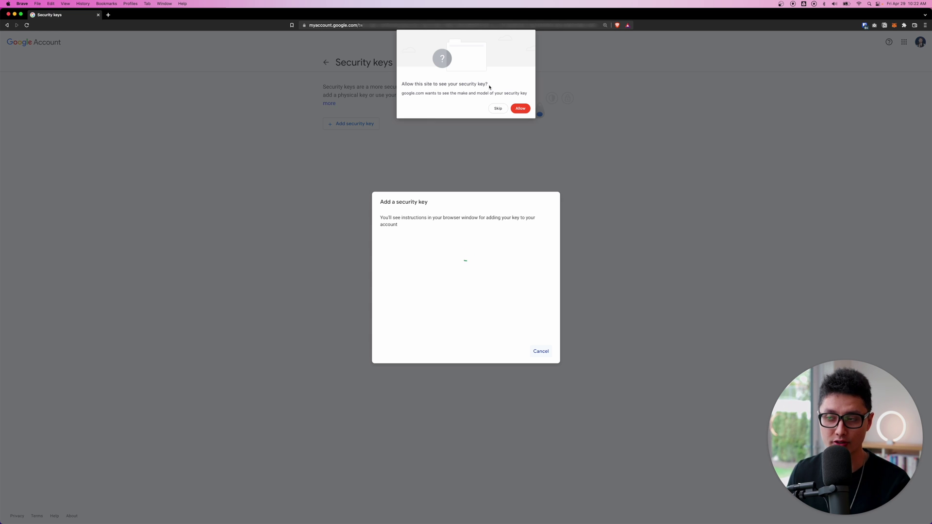
{"action": "left_click", "coordinate": [519, 109]}
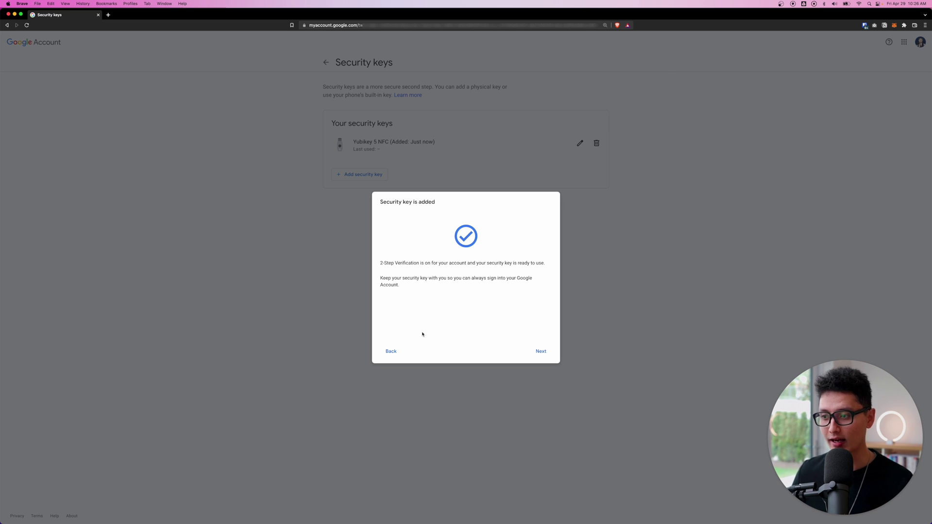
- Add the Yubikey 5Ci and Yubikey 5C NFC as security keys, then return to 2-Step Verification
{"action": "left_click", "coordinate": [541, 351]}
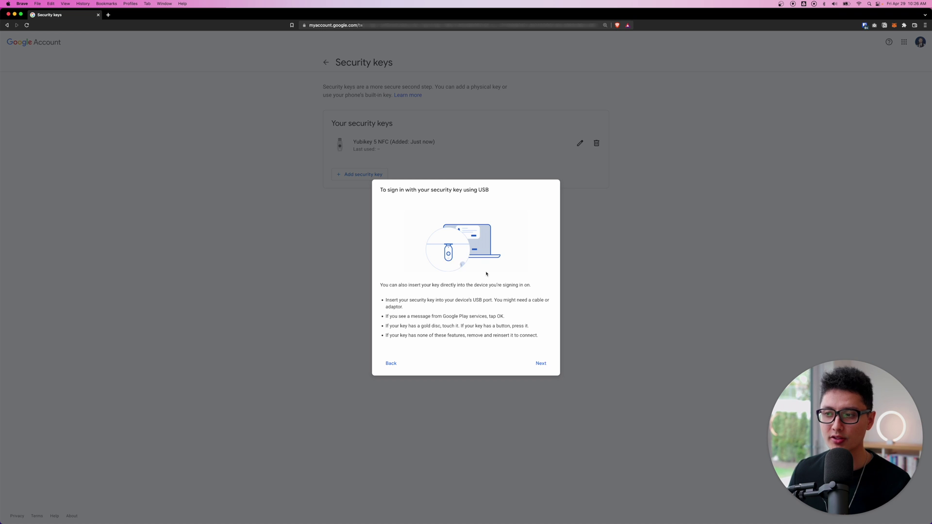
{"action": "left_click", "coordinate": [546, 367]}
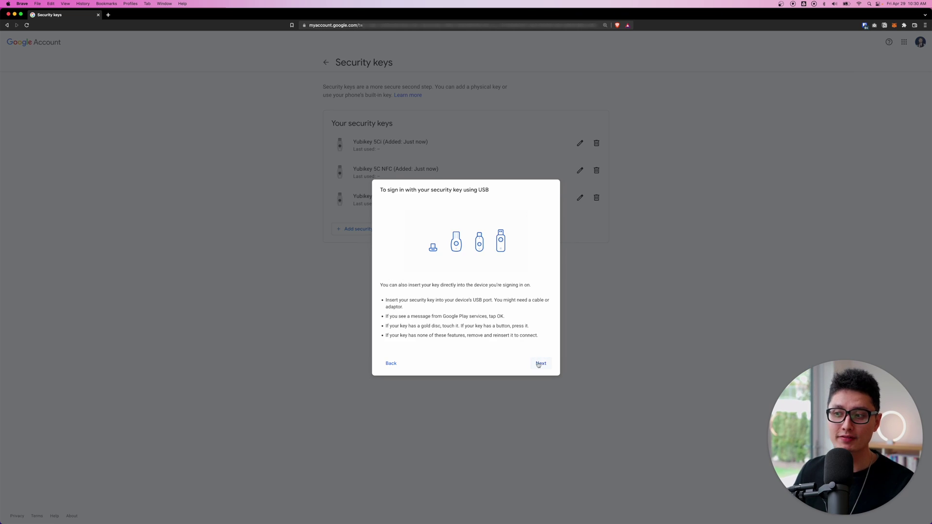
{"action": "left_click", "coordinate": [538, 364]}
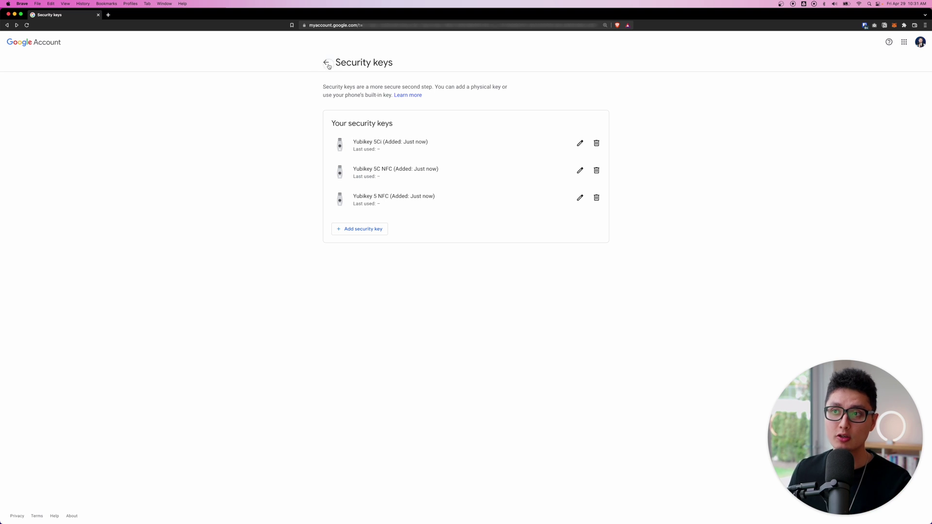
{"action": "left_click", "coordinate": [327, 64]}
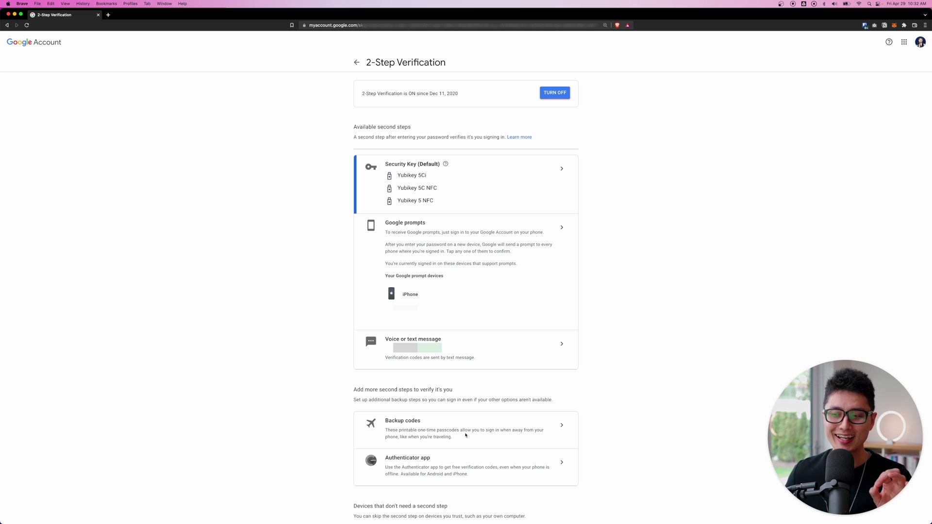
- Start Backup codes setup and re-confirm the account password
{"action": "left_click", "coordinate": [560, 425]}
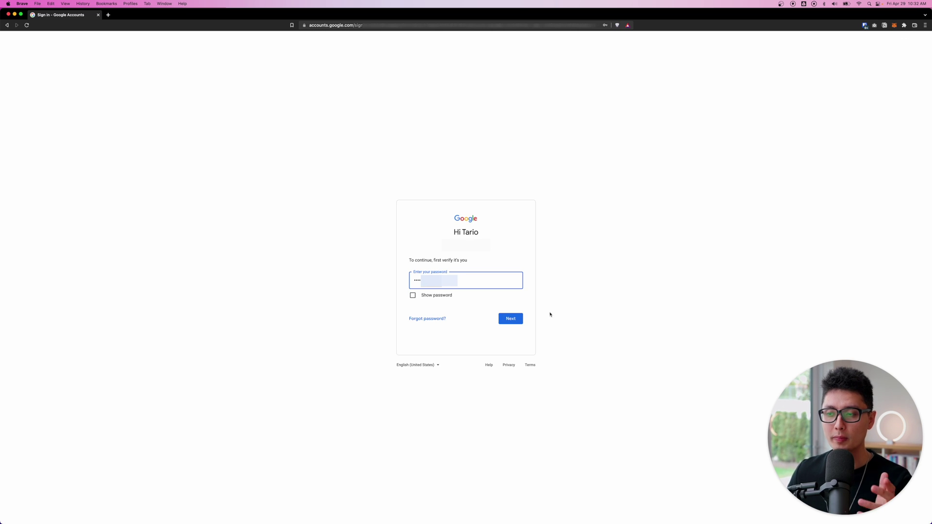
{"action": "left_click", "coordinate": [514, 318]}
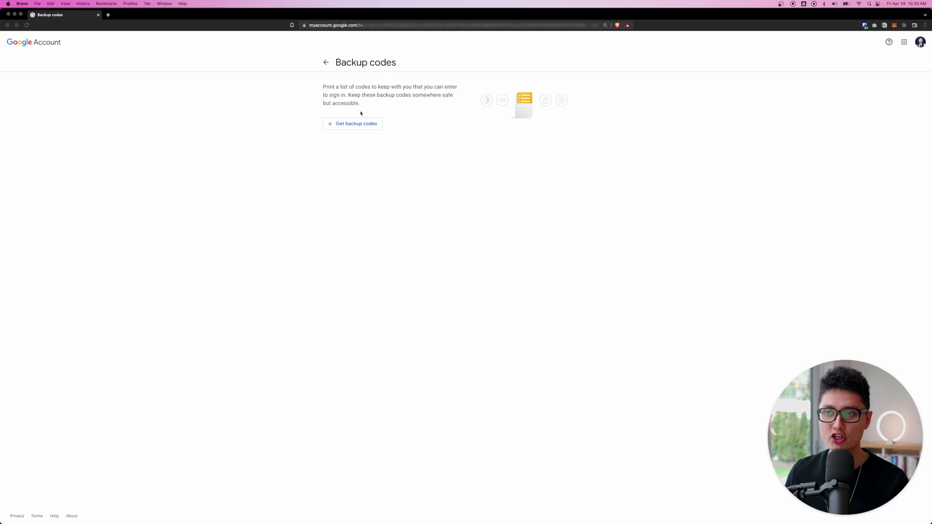
- Generate a fresh set of 10 backup codes, then switch away from Brave and begin an area screenshot
{"action": "left_click", "coordinate": [350, 126]}
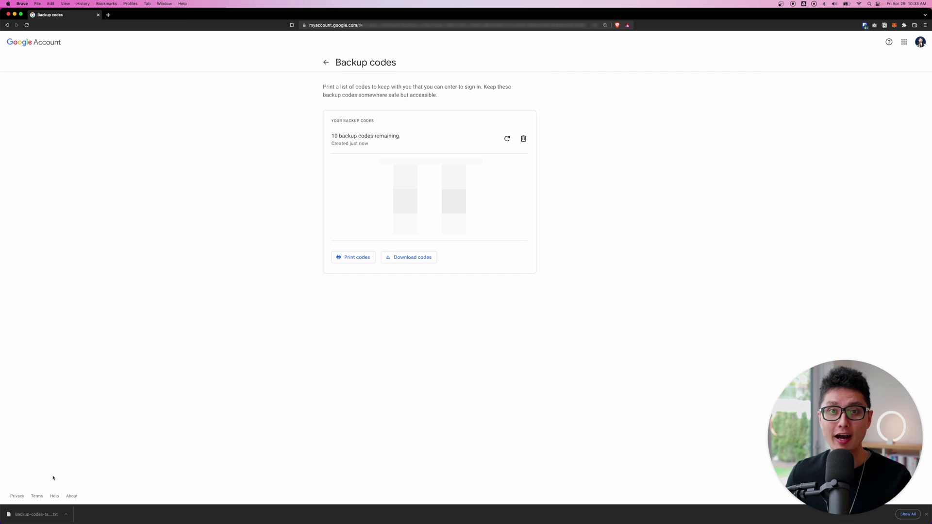
{"action": "key", "text": "super+Tab"}
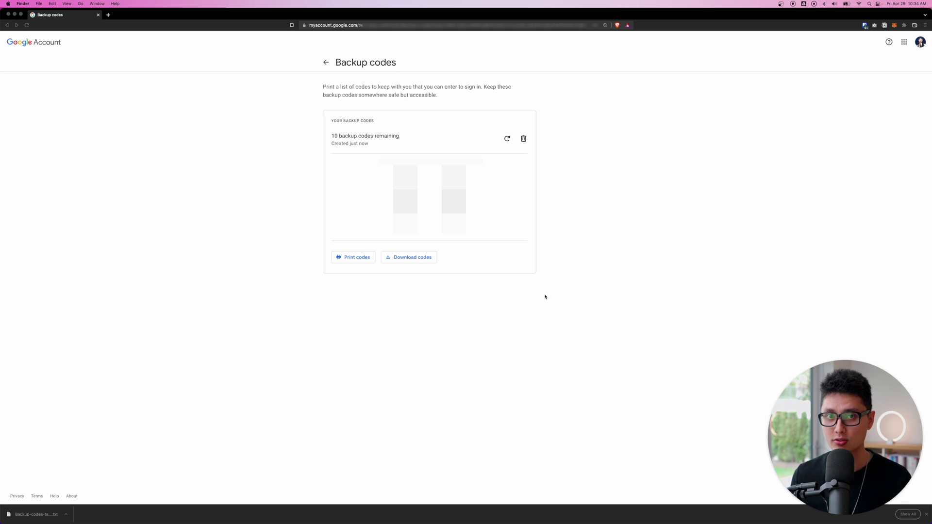
{"action": "key", "text": "super+shift+4"}
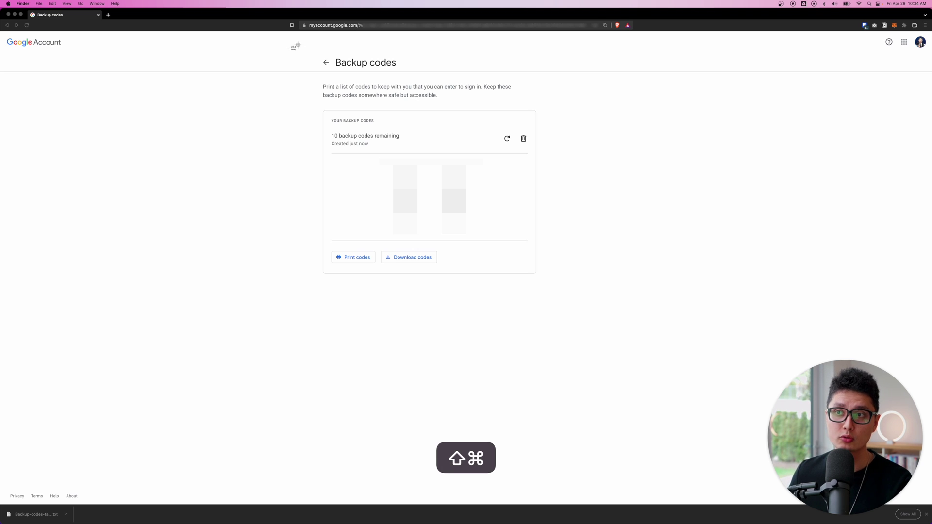
- Screenshot the backup codes card and bring the Brave window back into focus
{"action": "left_click_drag", "start_coordinate": [291, 42], "coordinate": [595, 326]}
{"action": "left_click", "coordinate": [161, 185]}
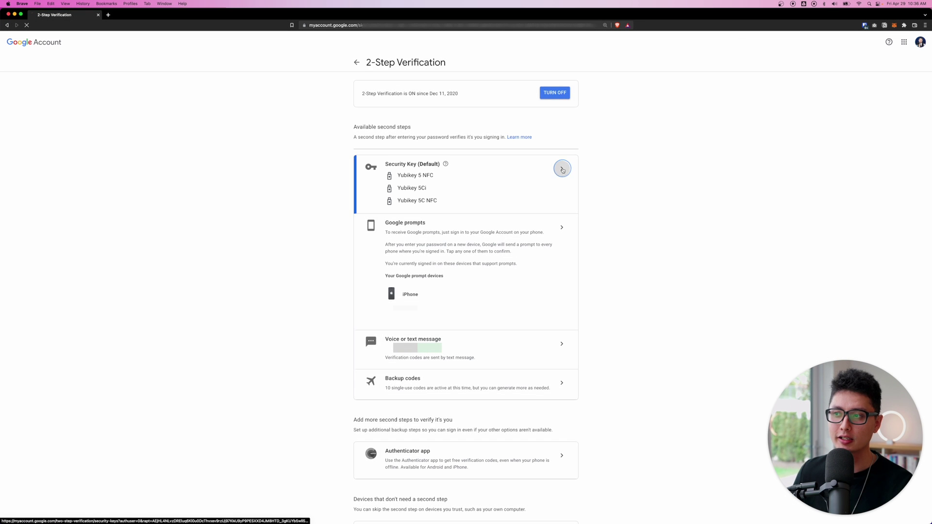
- Delete the Yubikey 5 NFC from the Security Key list and confirm its removal
{"action": "left_click", "coordinate": [565, 170]}
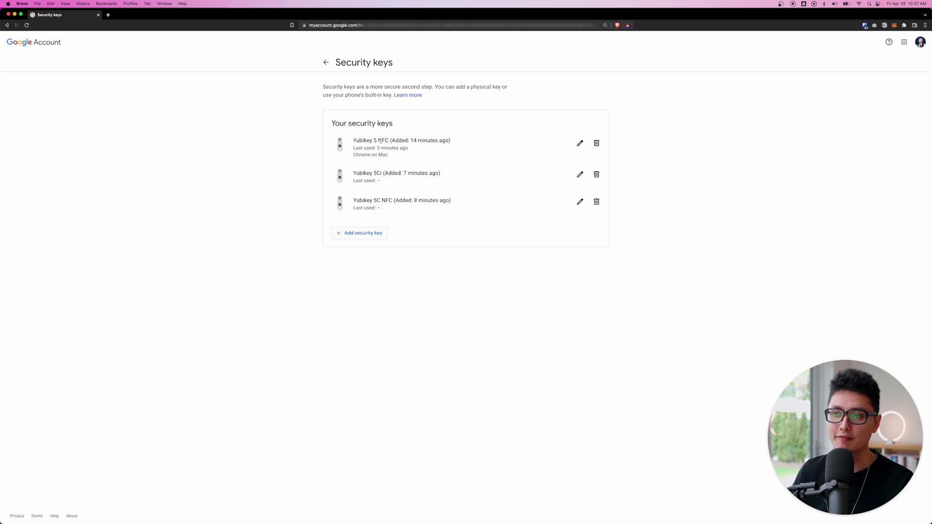
{"action": "left_click", "coordinate": [597, 145]}
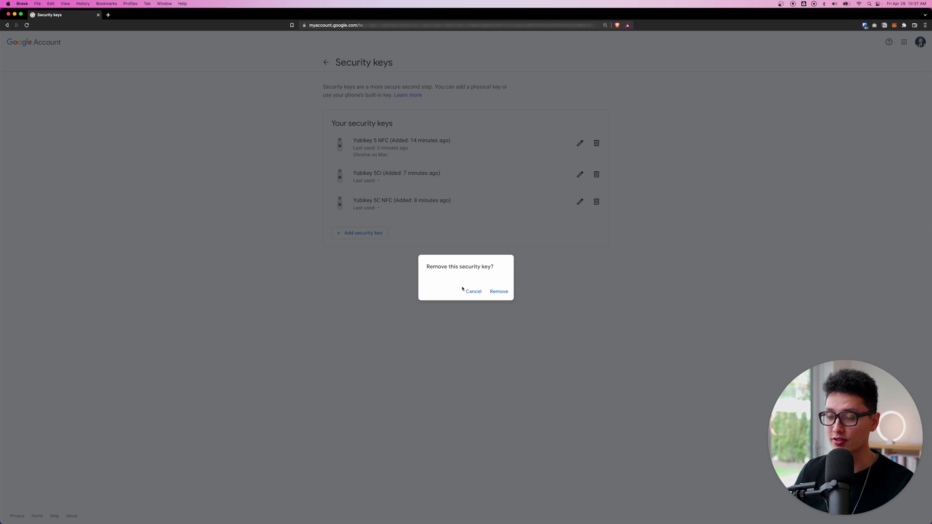
{"action": "left_click", "coordinate": [497, 292]}
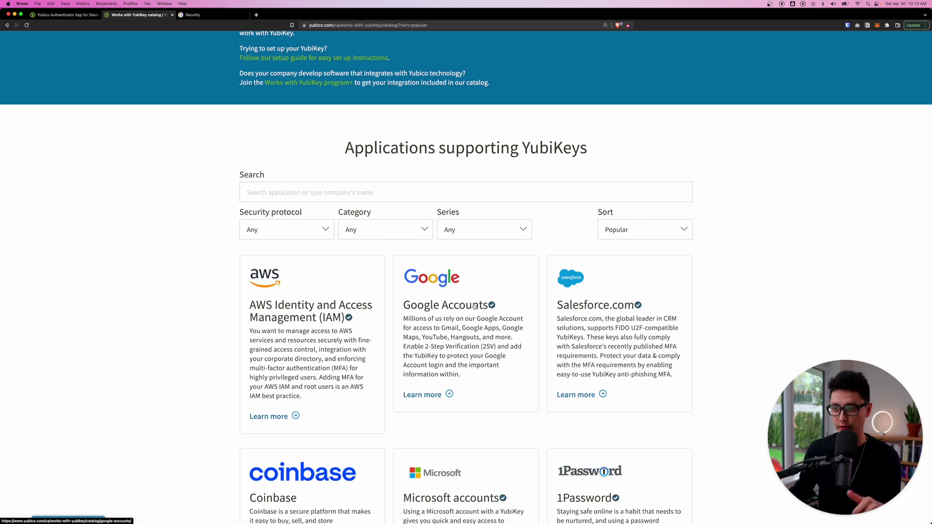
{"action": "scroll", "coordinate": [471, 307], "scroll_direction": "down", "scroll_amount": 3}
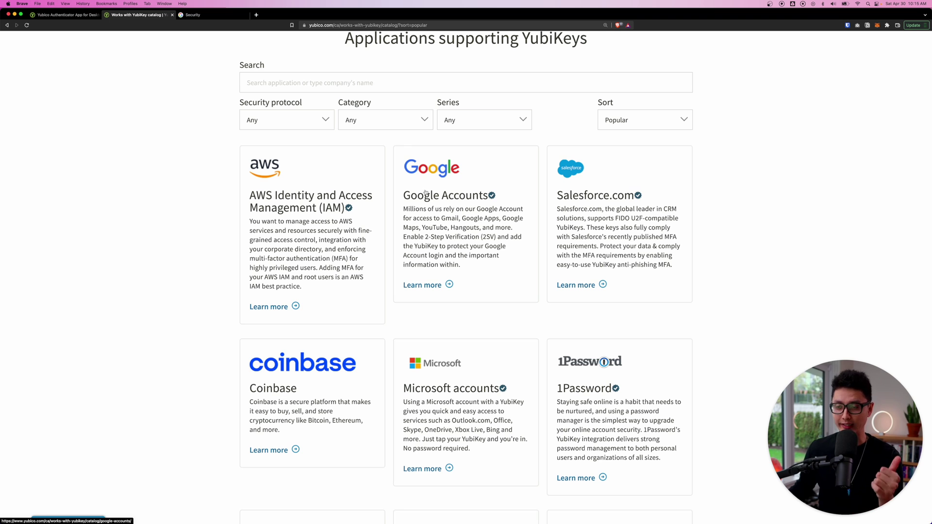
{"action": "scroll", "coordinate": [459, 201], "scroll_direction": "down", "scroll_amount": 5}
{"action": "scroll", "coordinate": [459, 201], "scroll_direction": "down", "scroll_amount": 1}
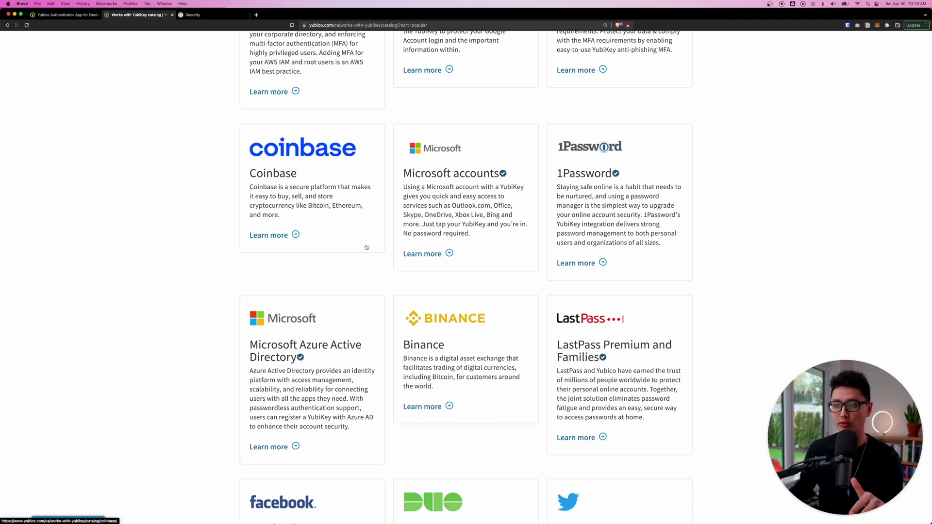
{"action": "scroll", "coordinate": [366, 247], "scroll_direction": "down", "scroll_amount": 6}
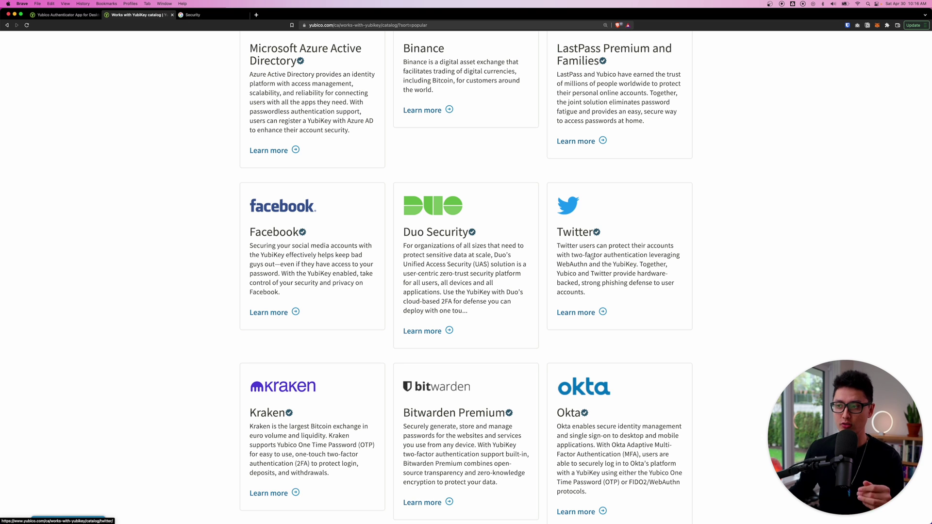
{"action": "scroll", "coordinate": [437, 297], "scroll_direction": "down", "scroll_amount": 15}
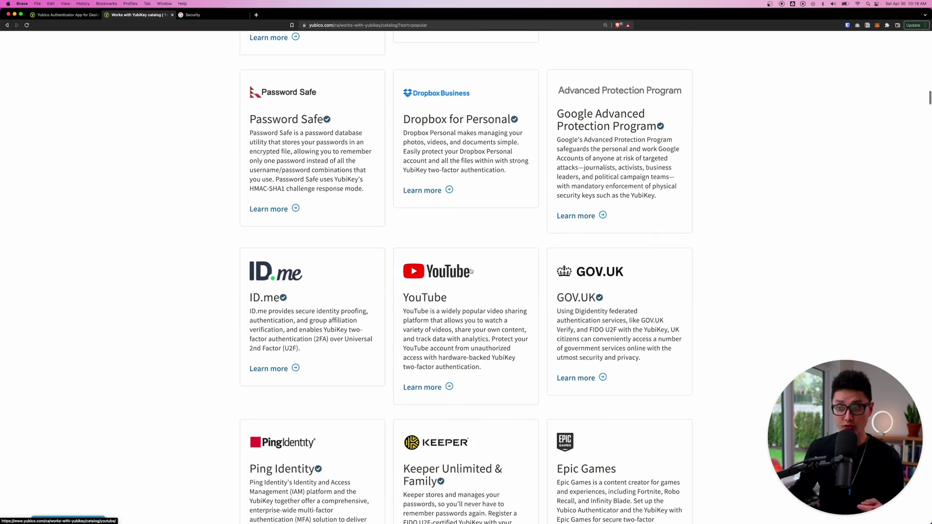
{"action": "scroll", "coordinate": [558, 219], "scroll_direction": "down", "scroll_amount": 2}
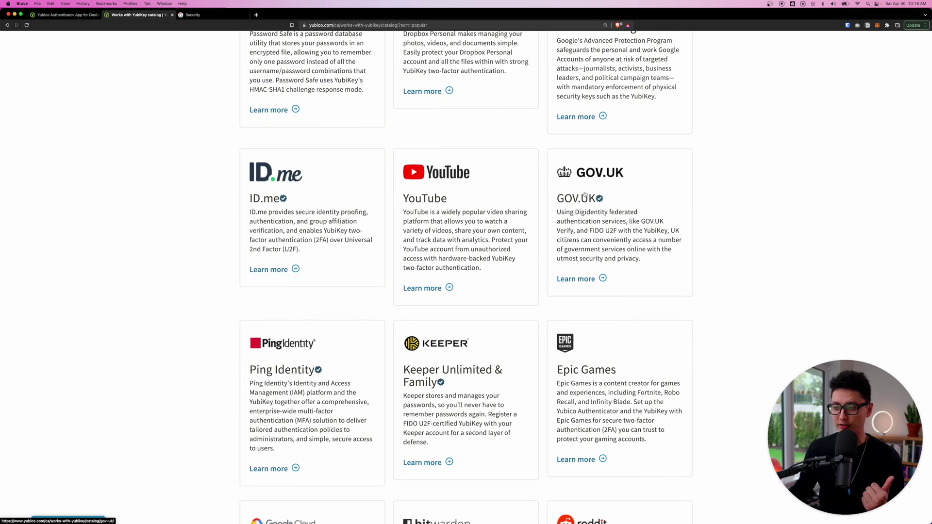
{"action": "scroll", "coordinate": [577, 202], "scroll_direction": "down", "scroll_amount": 2}
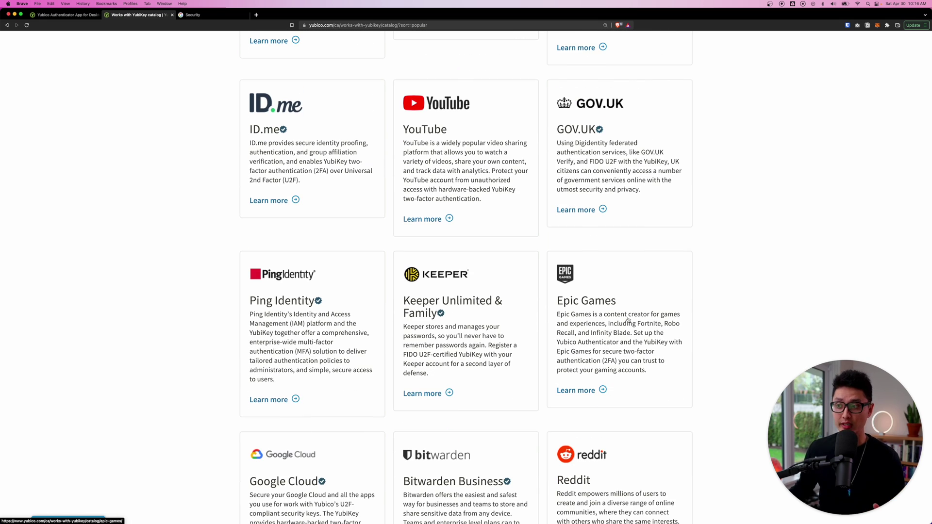
{"action": "scroll", "coordinate": [588, 314], "scroll_direction": "down", "scroll_amount": 15}
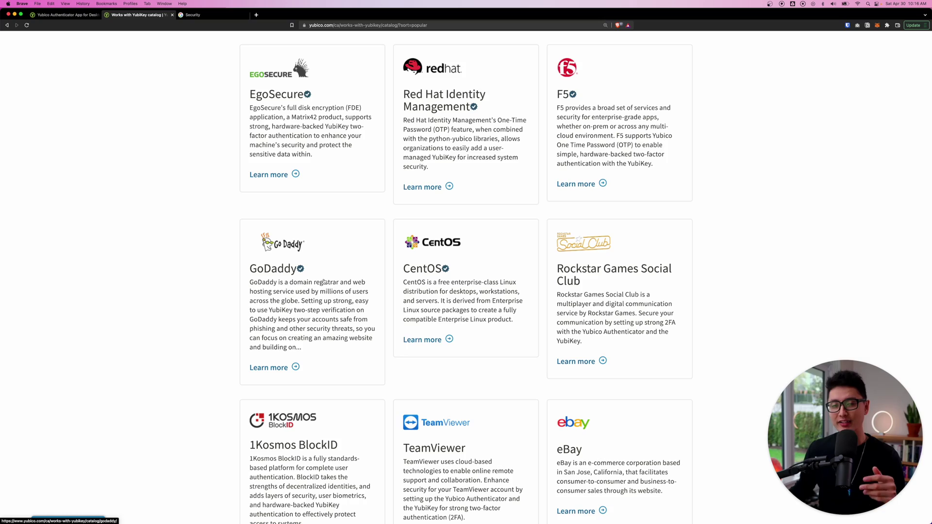
{"action": "scroll", "coordinate": [335, 282], "scroll_direction": "down", "scroll_amount": 20}
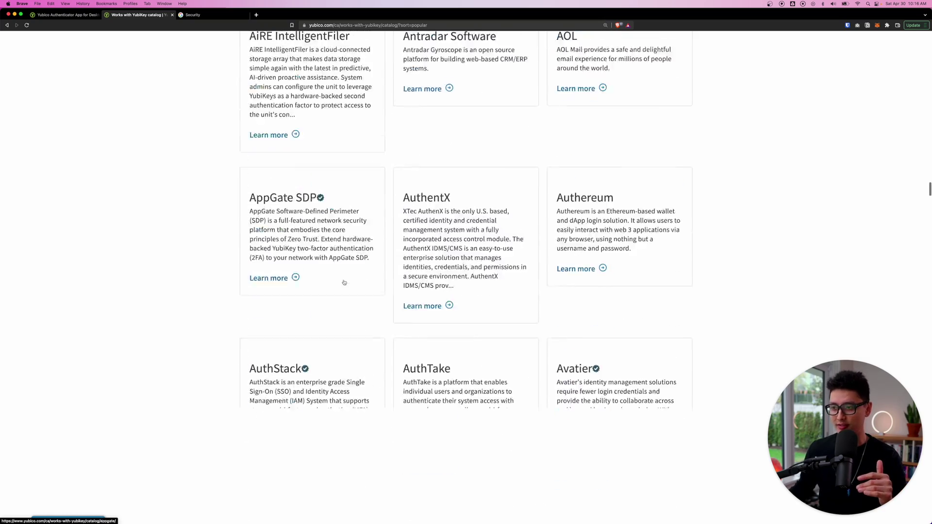
{"action": "scroll", "coordinate": [344, 282], "scroll_direction": "down", "scroll_amount": 20}
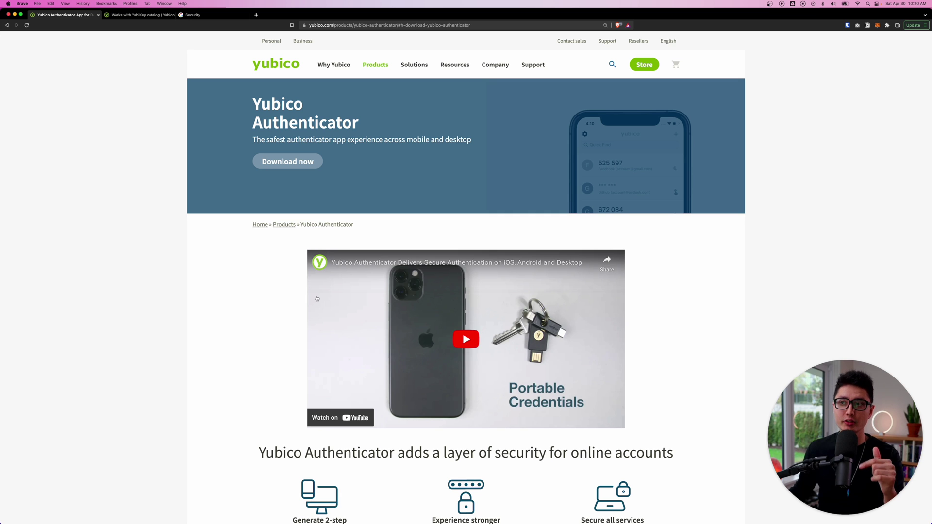
- Jump to the Yubico Authenticator download options and locate the Mac App Store link
{"action": "left_click", "coordinate": [288, 161]}
{"action": "mouse_move", "coordinate": [538, 76]}
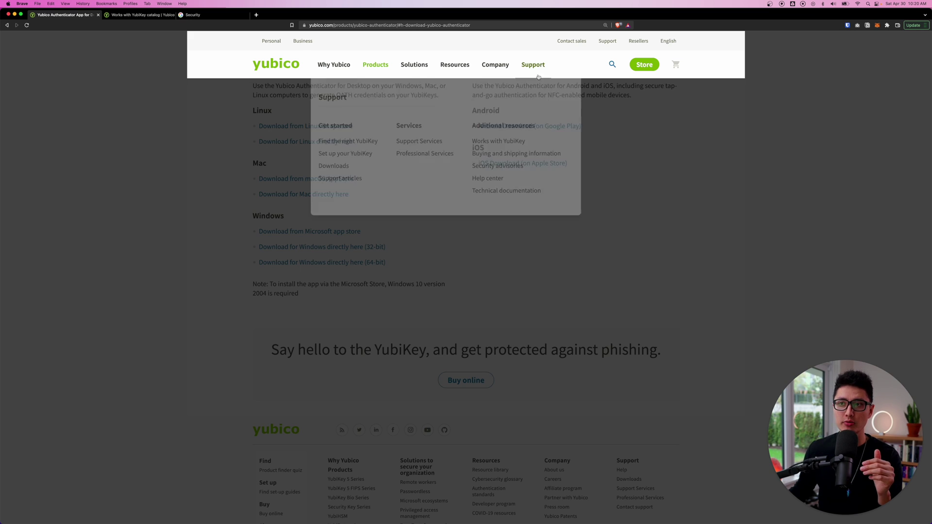
{"action": "scroll", "coordinate": [474, 278], "scroll_direction": "up", "scroll_amount": 3}
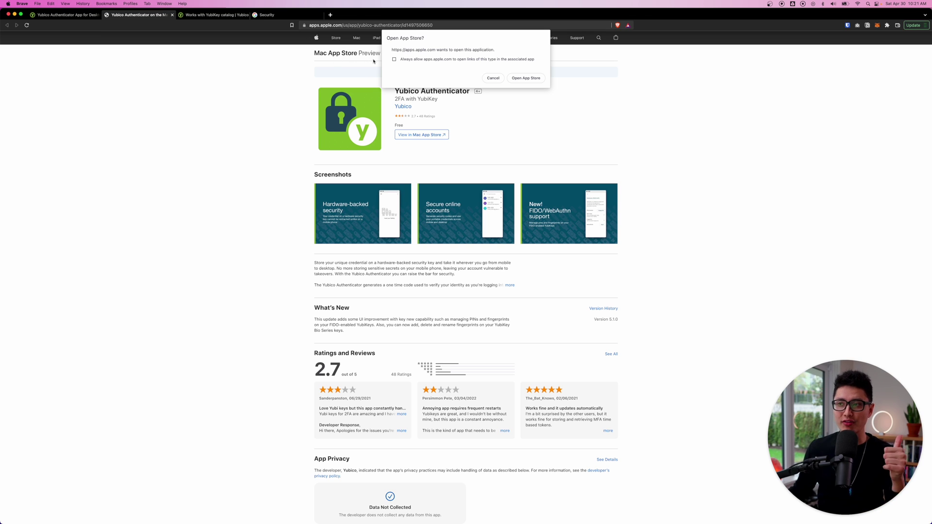
- Install and launch Yubico Authenticator from the App Store, close the store, and move the app window higher
{"action": "left_click", "coordinate": [525, 78]}
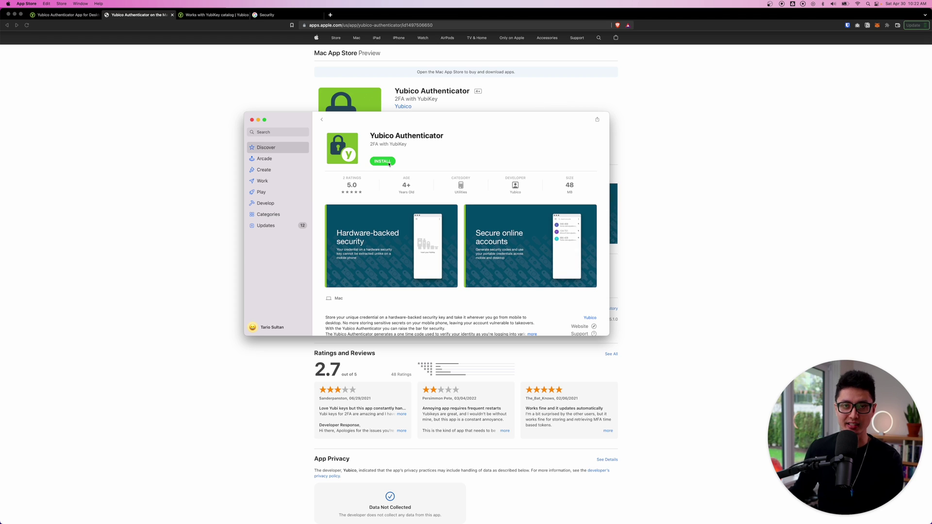
{"action": "left_click", "coordinate": [389, 163]}
{"action": "left_click", "coordinate": [388, 162]}
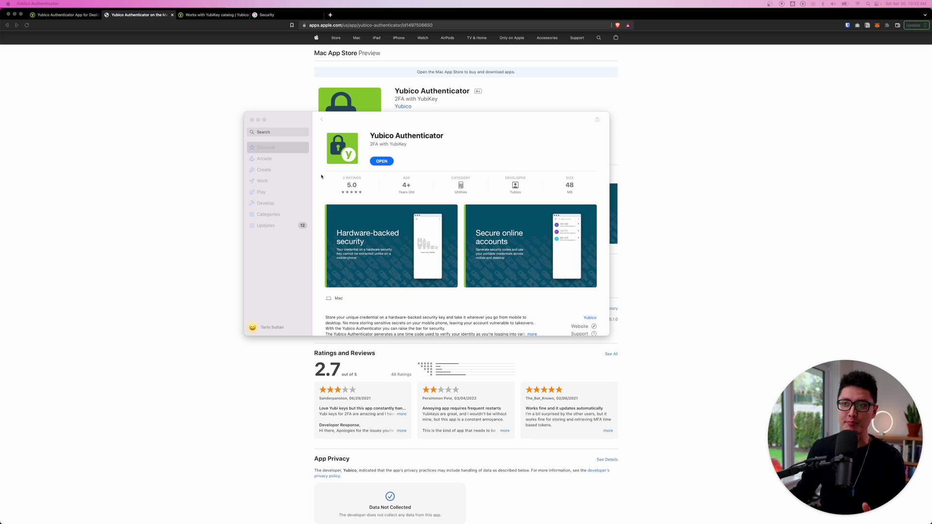
{"action": "left_click", "coordinate": [252, 120]}
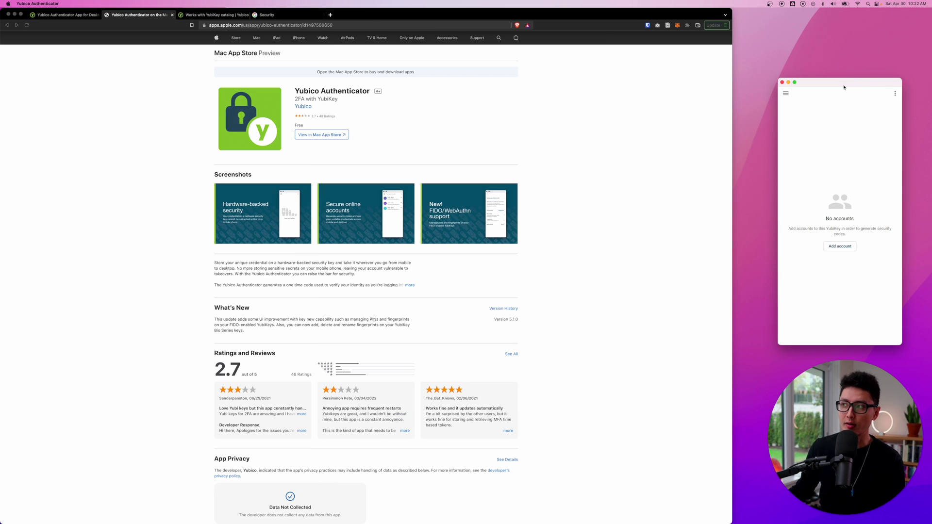
{"action": "left_click_drag", "start_coordinate": [844, 87], "coordinate": [833, 45]}
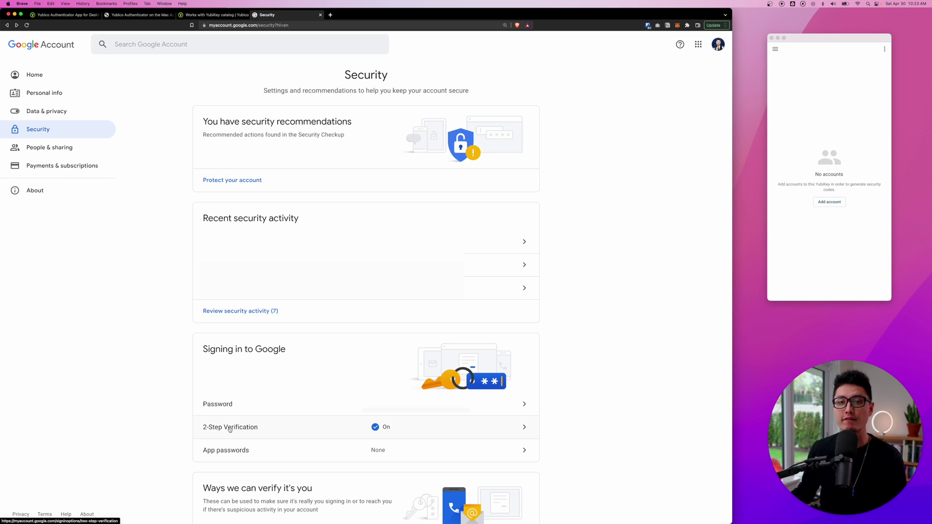
- Re-verify the password and reach 2-Step Verification's Authenticator app page, with Yubico Authenticator alongside
{"action": "left_click", "coordinate": [520, 426]}
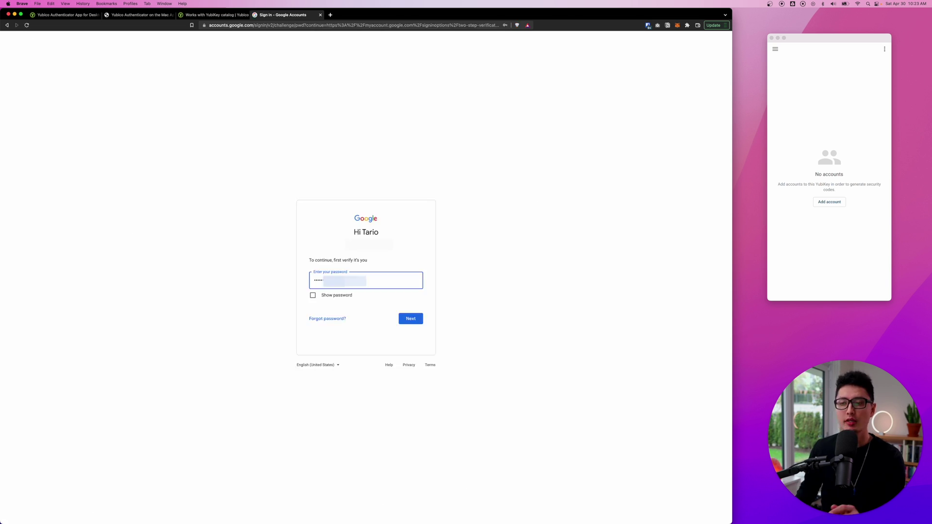
{"action": "key", "text": "Return"}
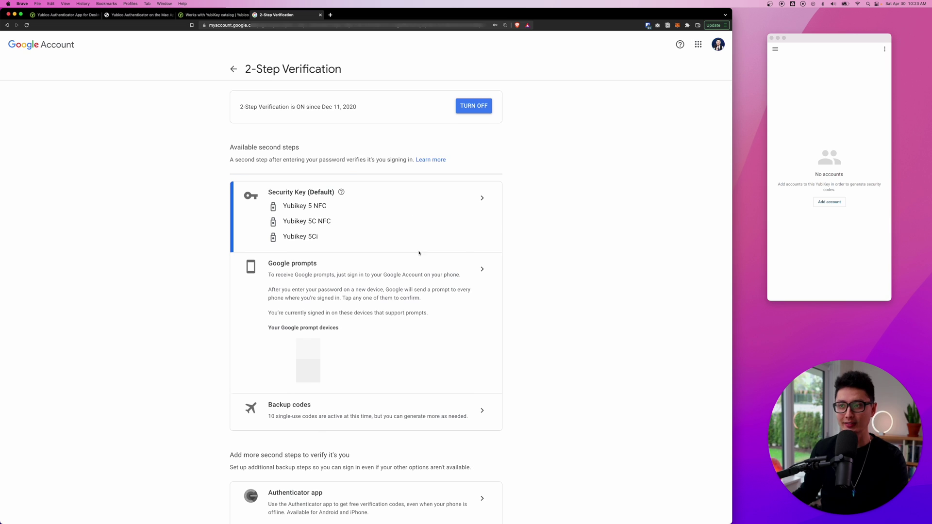
{"action": "scroll", "coordinate": [419, 253], "scroll_direction": "down", "scroll_amount": 1}
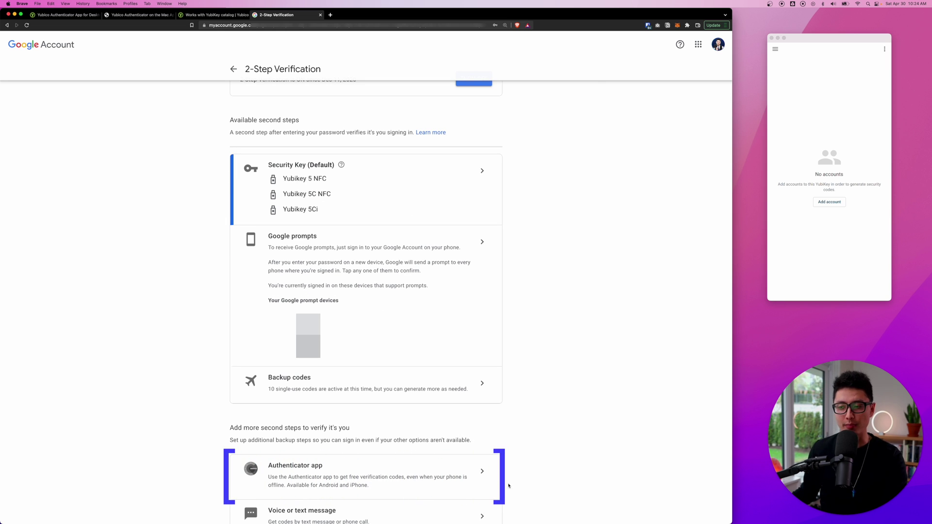
{"action": "left_click", "coordinate": [482, 471]}
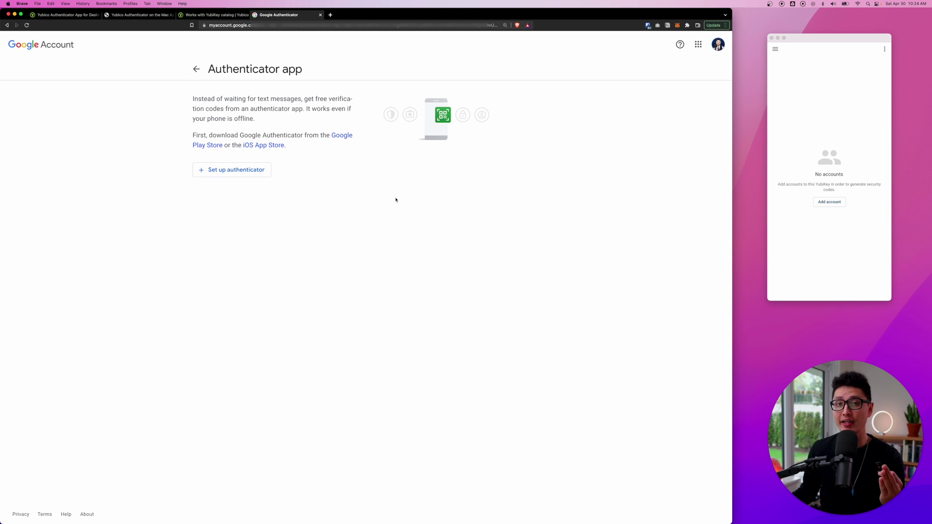
{"action": "left_click", "coordinate": [827, 43]}
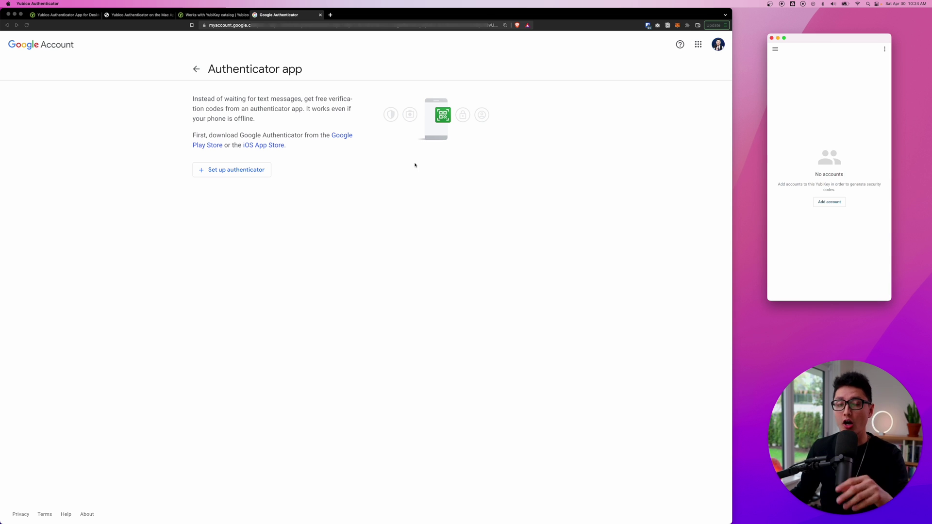
{"action": "left_click", "coordinate": [272, 216]}
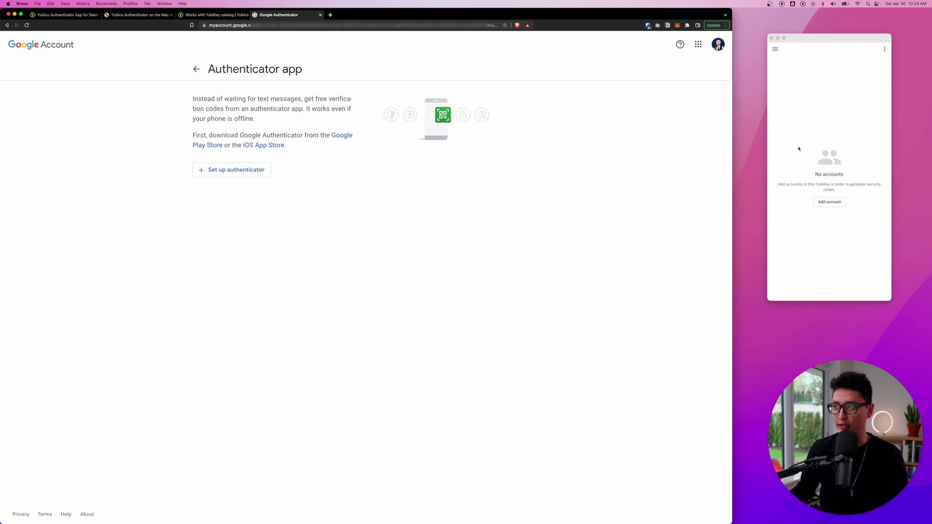
- Display Google's authenticator setup QR code and attempt Scan QR code in Yubico Authenticator
{"action": "left_click", "coordinate": [233, 170]}
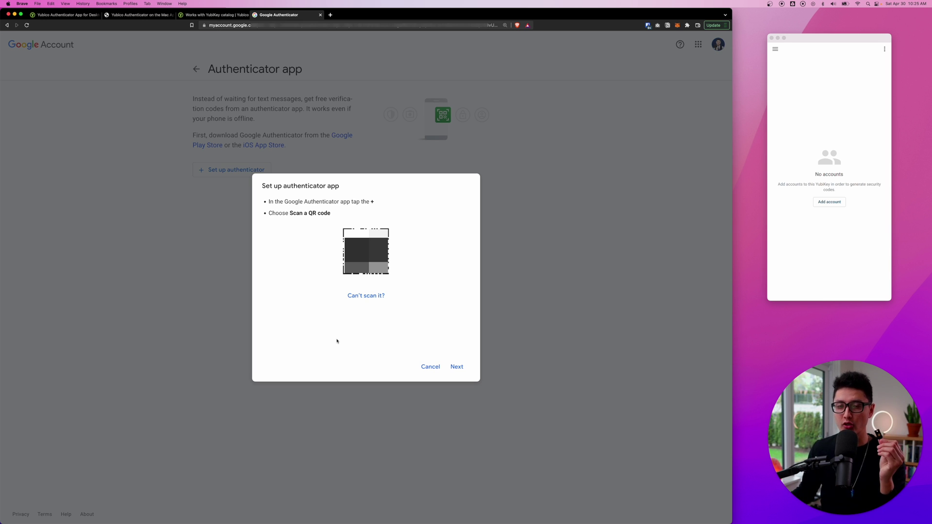
{"action": "left_click", "coordinate": [780, 80]}
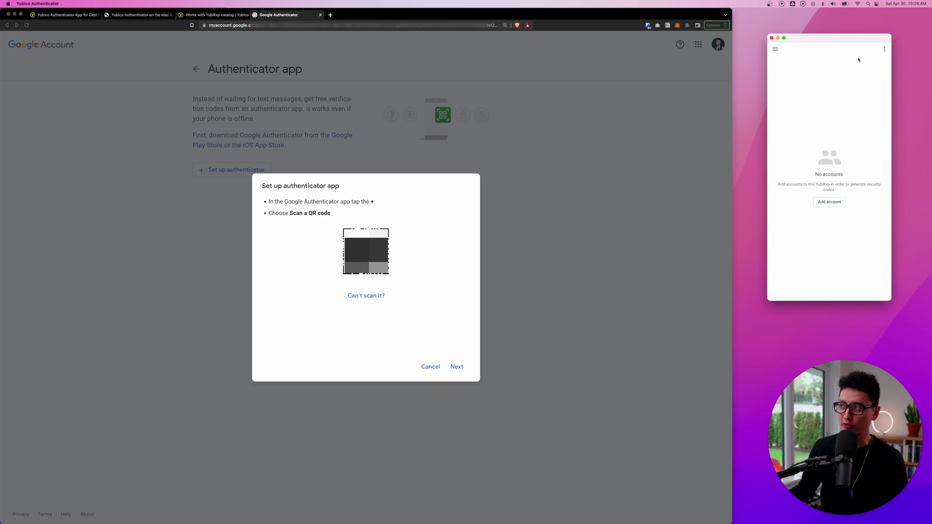
{"action": "left_click", "coordinate": [885, 50]}
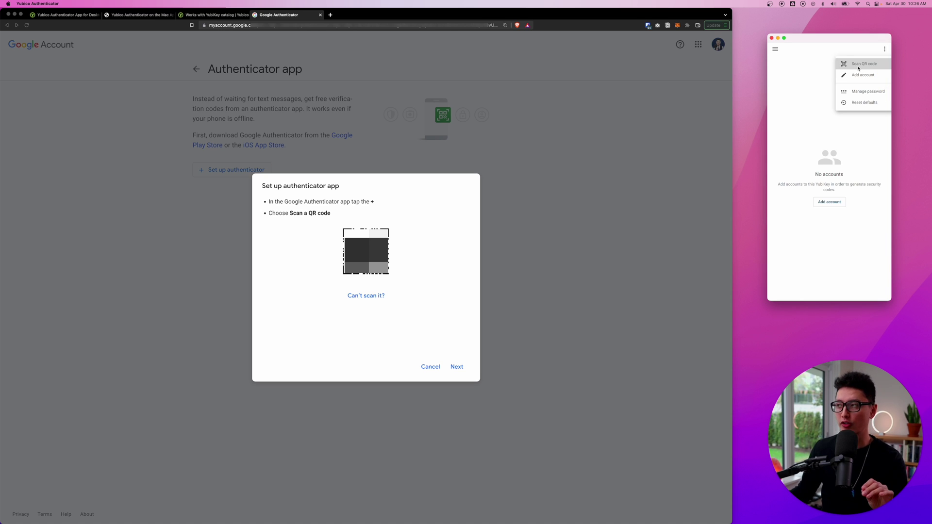
{"action": "left_click", "coordinate": [858, 69]}
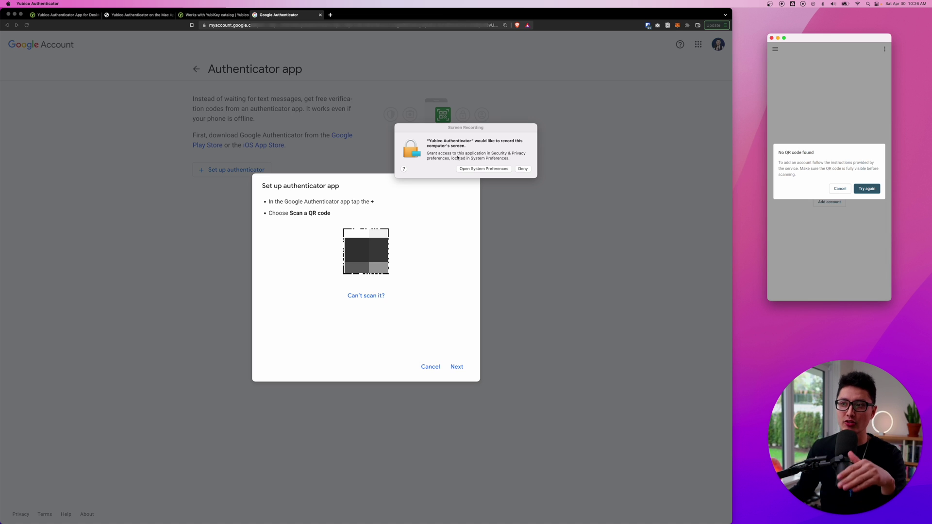
- Allow Yubico Authenticator under Screen Recording in Security & Privacy, then relaunch it
{"action": "left_click", "coordinate": [463, 170]}
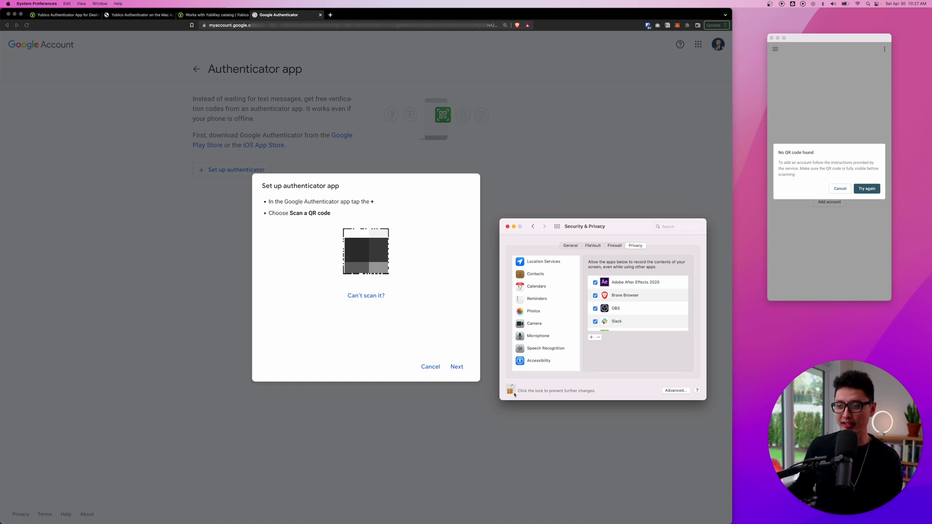
{"action": "scroll", "coordinate": [630, 313], "scroll_direction": "down", "scroll_amount": 3}
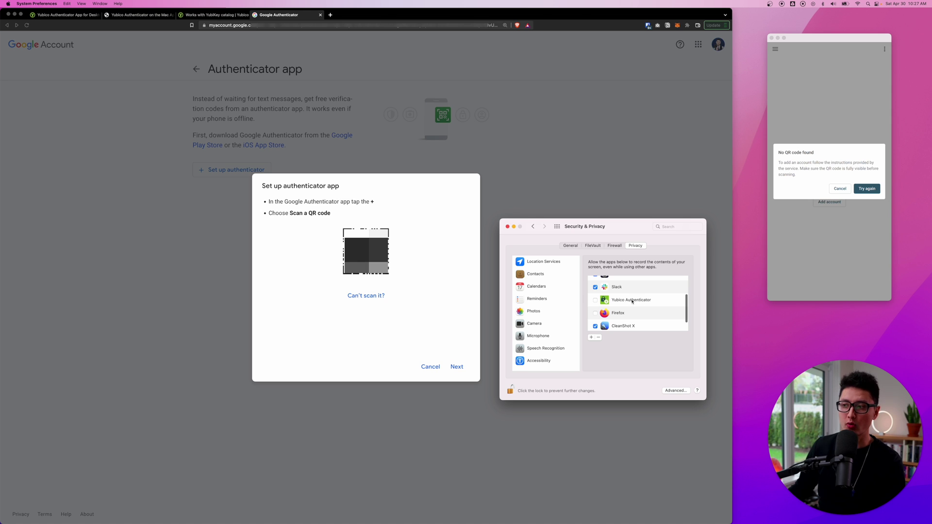
{"action": "left_click", "coordinate": [595, 300]}
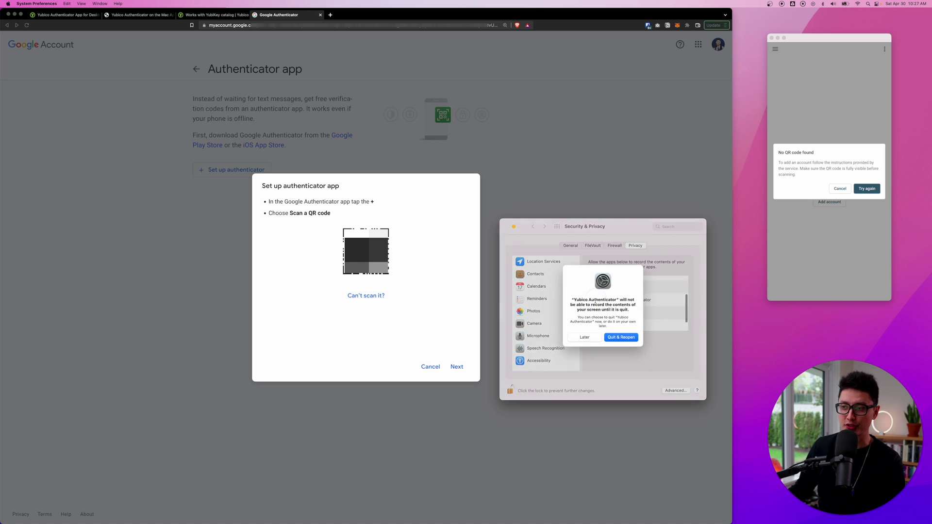
{"action": "left_click", "coordinate": [615, 341]}
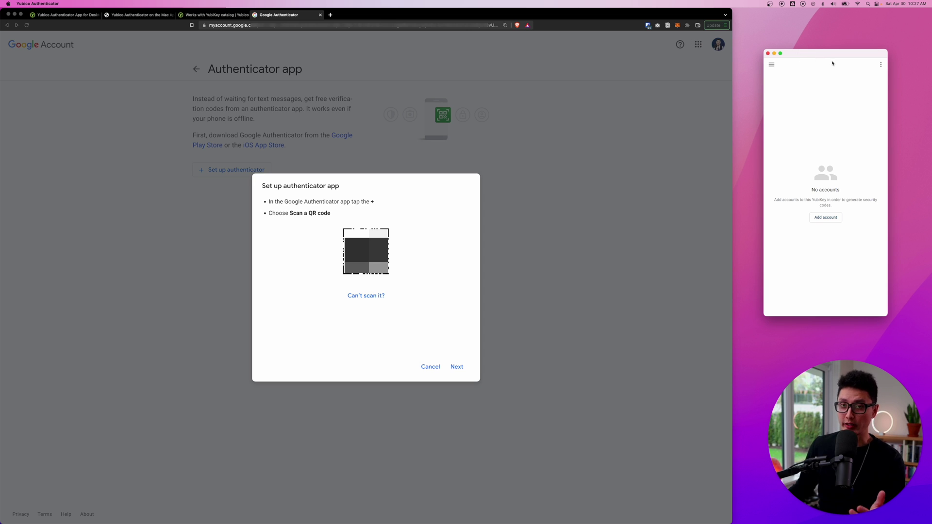
- Scan the on-screen QR code, add the Google account to the YubiKey, and continue Google's setup
{"action": "left_click", "coordinate": [881, 59]}
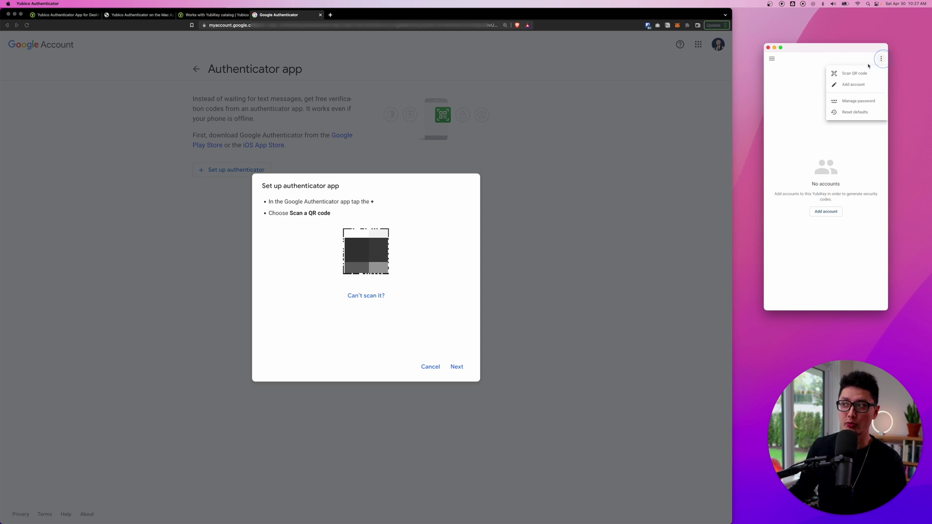
{"action": "left_click", "coordinate": [847, 74]}
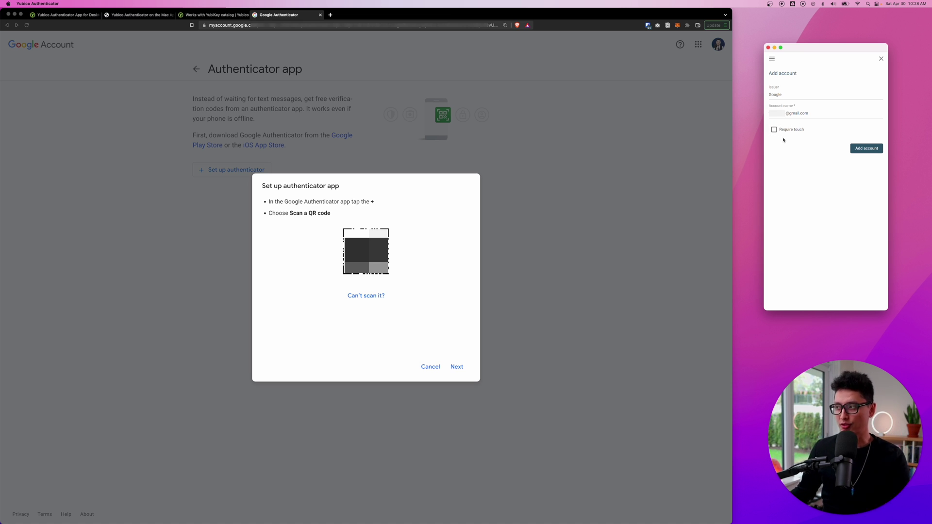
{"action": "left_click", "coordinate": [869, 150]}
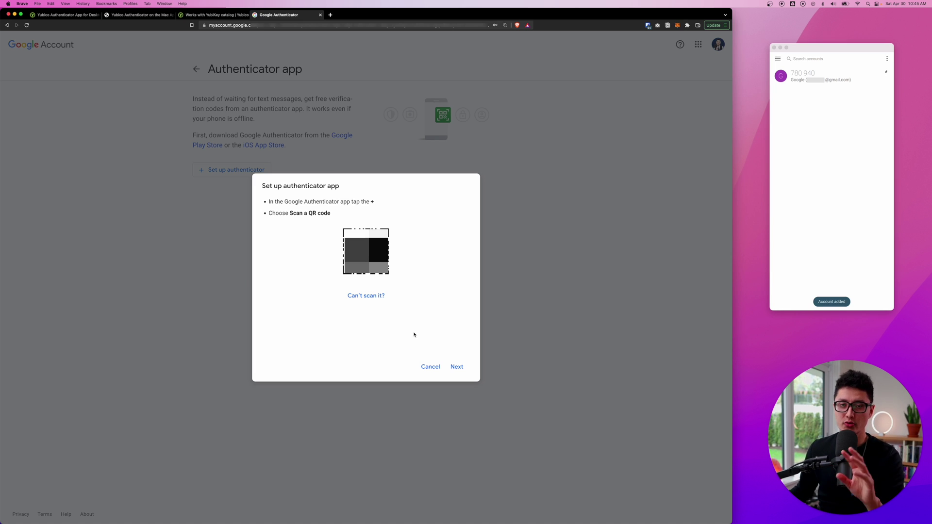
{"action": "left_click", "coordinate": [457, 366]}
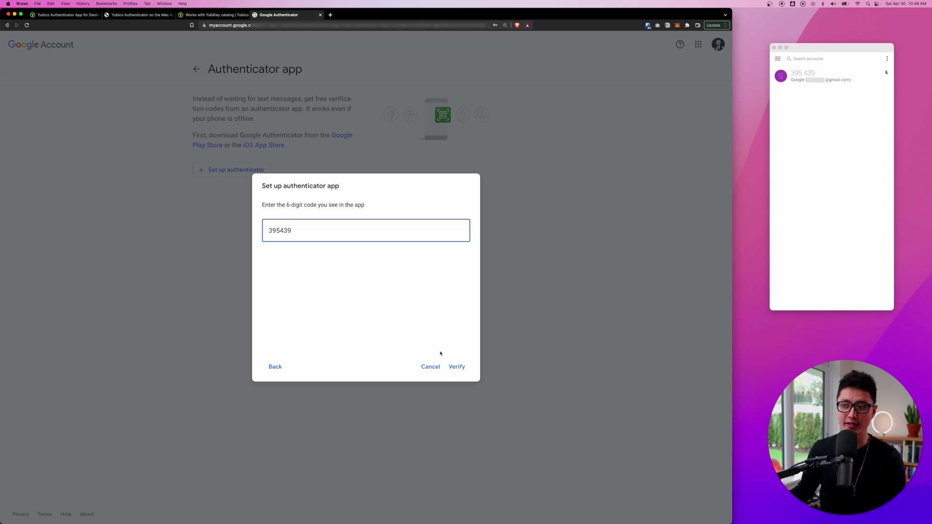
- Enter the current 6-digit code from Yubico Authenticator and verify it in Google
{"action": "left_click", "coordinate": [456, 371]}
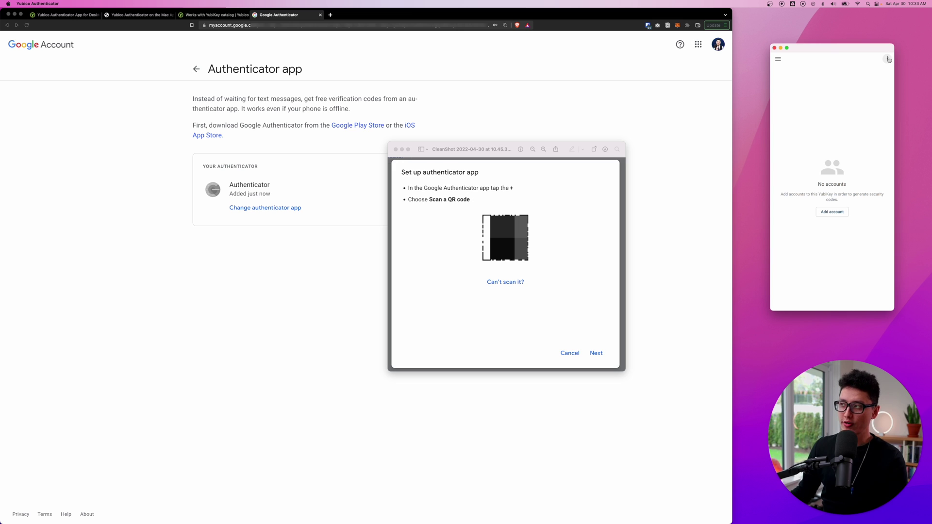
{"action": "left_click", "coordinate": [888, 59]}
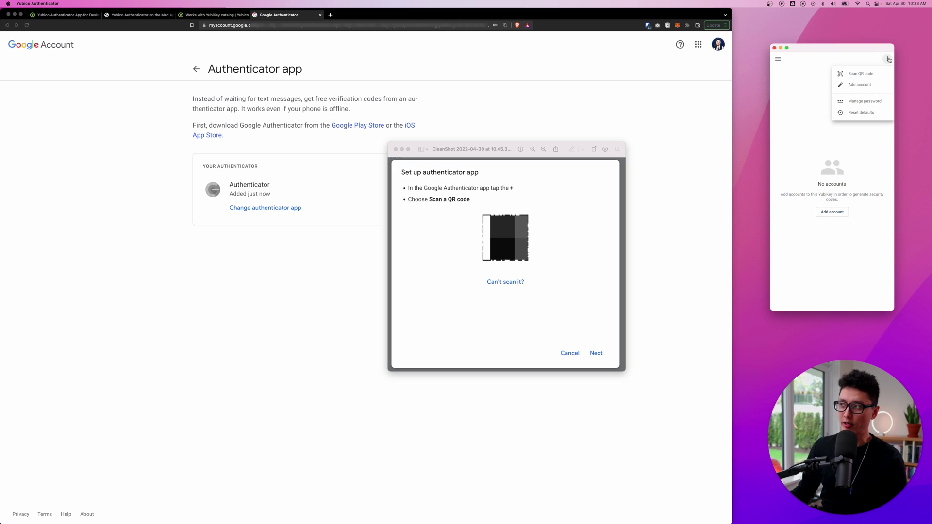
- Scan the saved QR code screenshot and add the Google account to the second YubiKey
{"action": "left_click", "coordinate": [857, 75]}
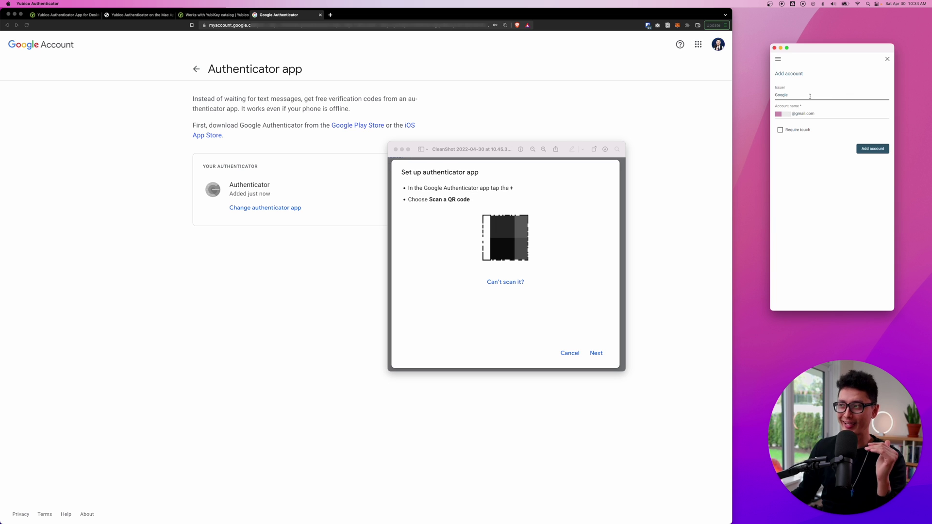
{"action": "left_click", "coordinate": [815, 112]}
{"action": "left_click", "coordinate": [880, 150]}
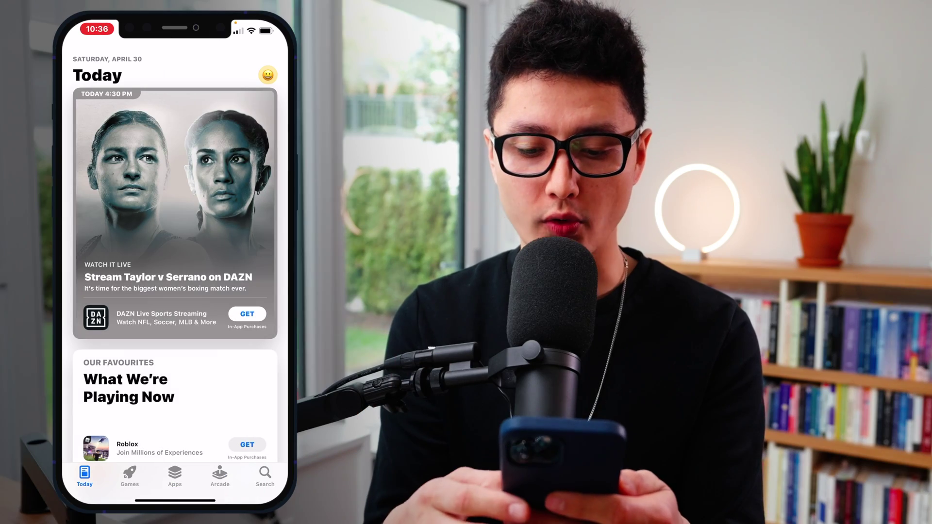
- Search the iPhone App Store for 'yubico', install Yubico Authenticator, and open it
{"action": "left_click", "coordinate": [265, 476]}
{"action": "left_click", "coordinate": [165, 97]}
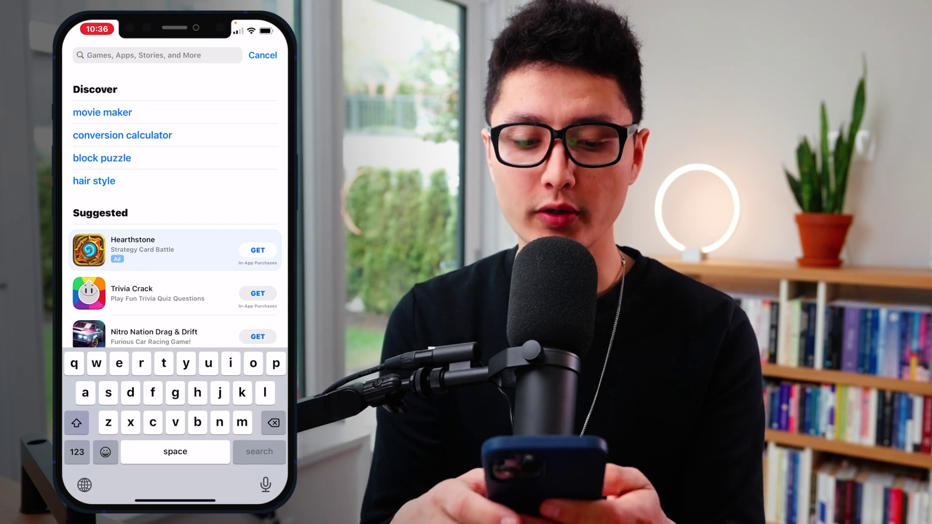
{"action": "type", "text": "yubico"}
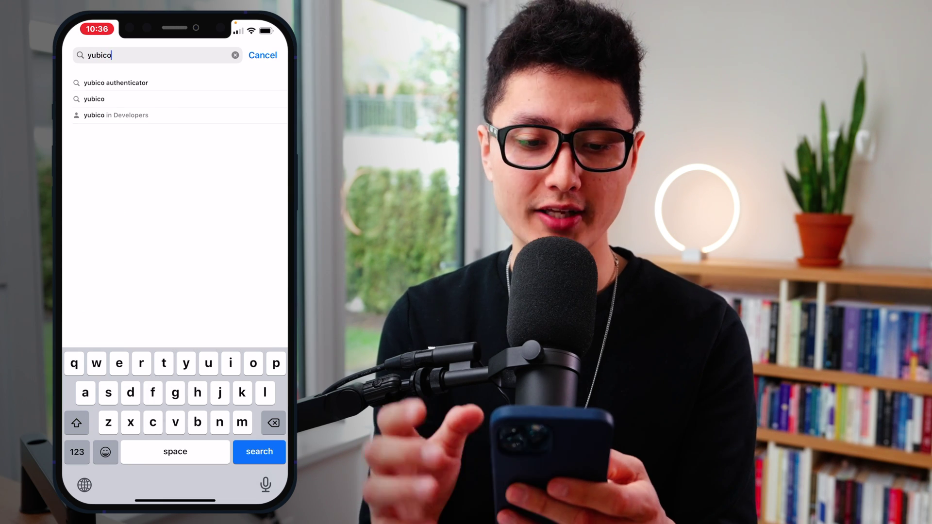
{"action": "key", "text": "Return"}
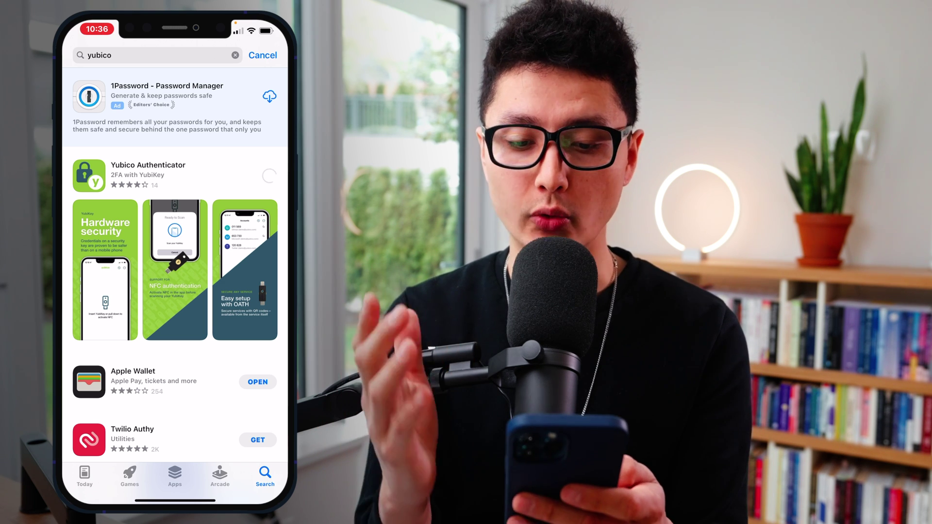
{"action": "left_click", "coordinate": [258, 175]}
{"action": "left_click", "coordinate": [79, 62]}
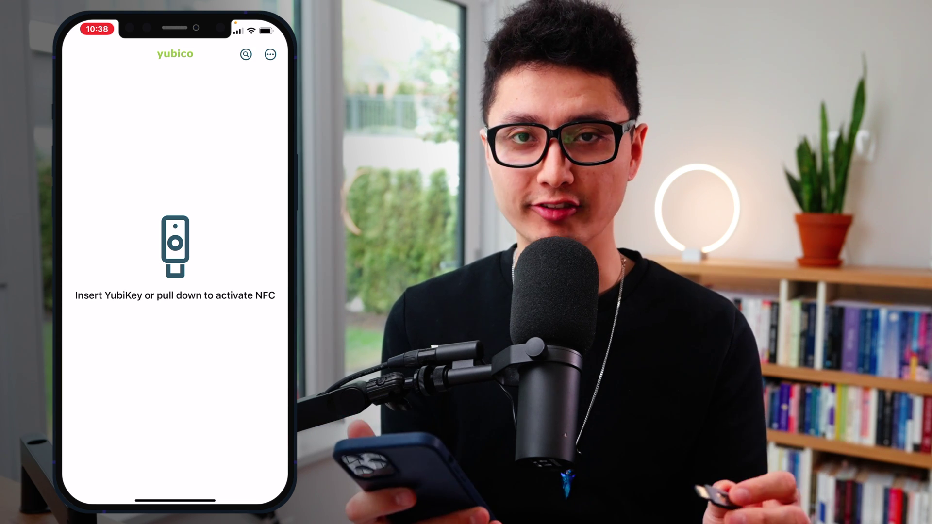
- Pull down on Yubico Authenticator's main screen to activate NFC for reading the YubiKey
{"action": "left_click_drag", "start_coordinate": [175, 145], "coordinate": [175, 204]}
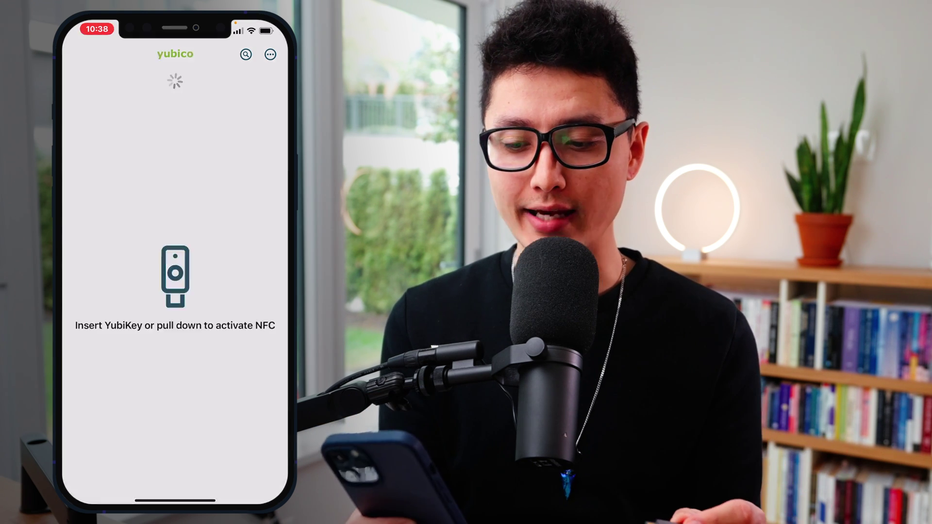